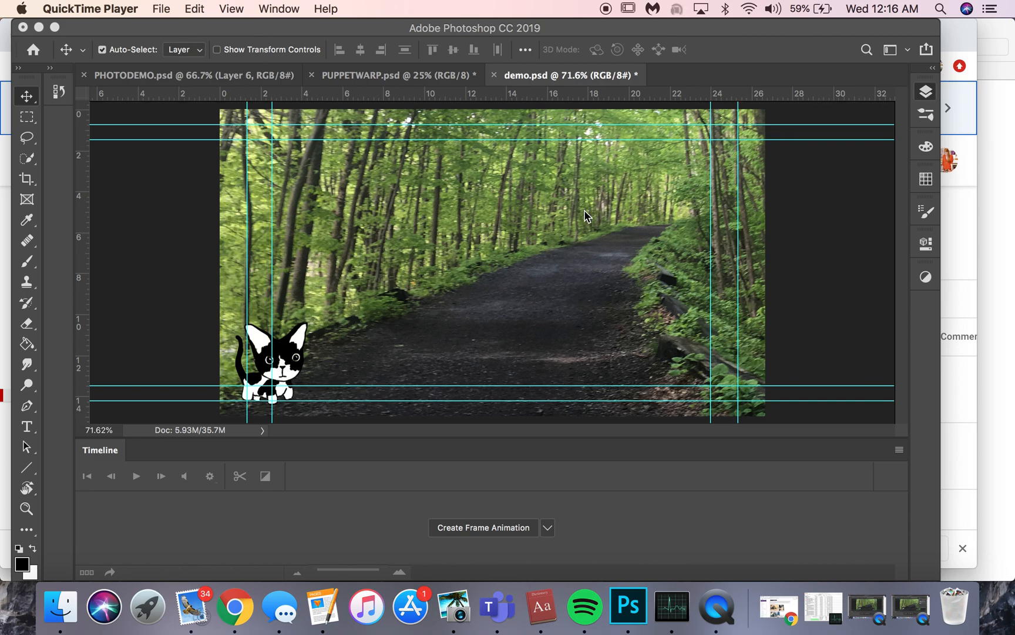
Rasterize Layer 2, which holds the cat, and convert it to a Smart Object.
left_click(924, 95)
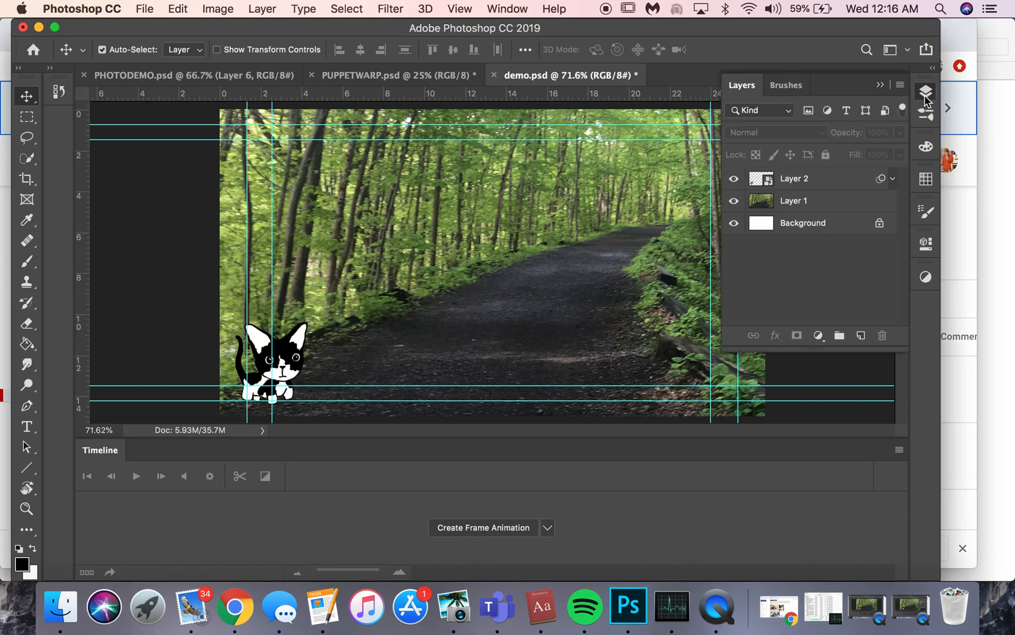
left_click(733, 180)
left_click(733, 180)
right_click(818, 182)
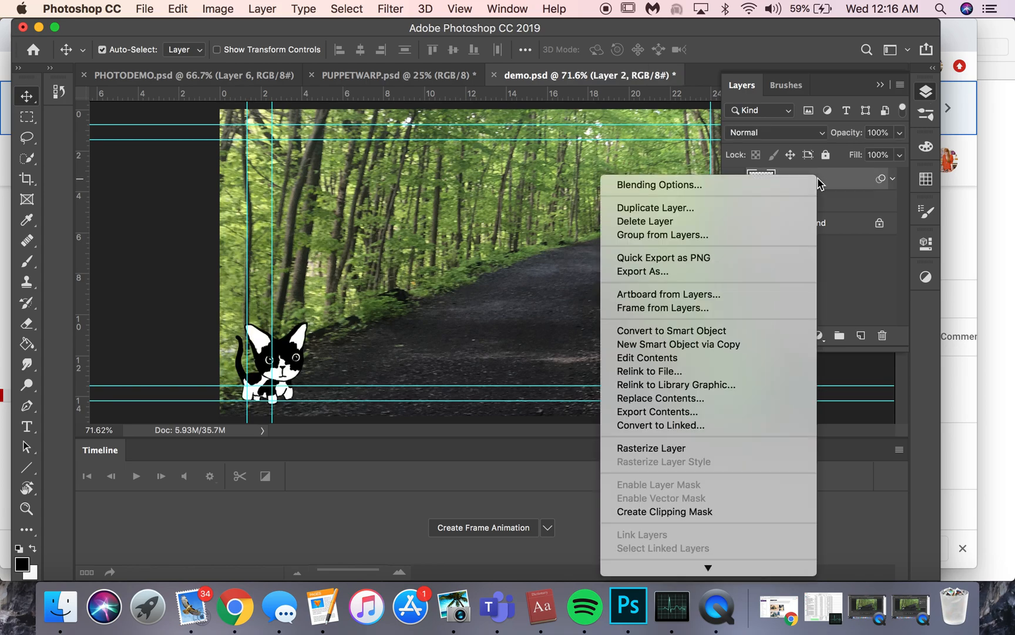
left_click(677, 454)
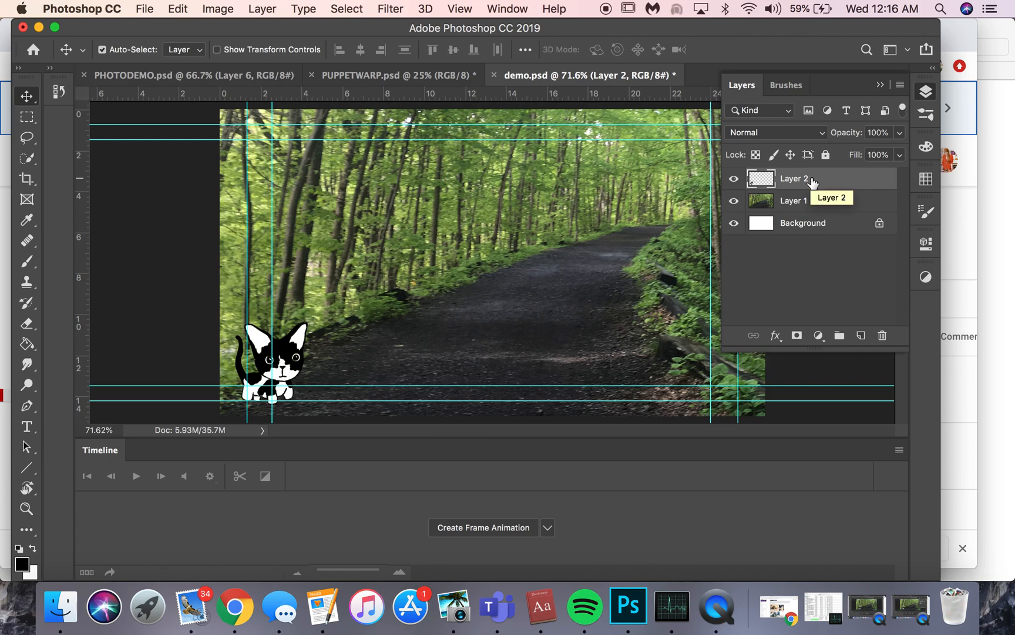
right_click(813, 181)
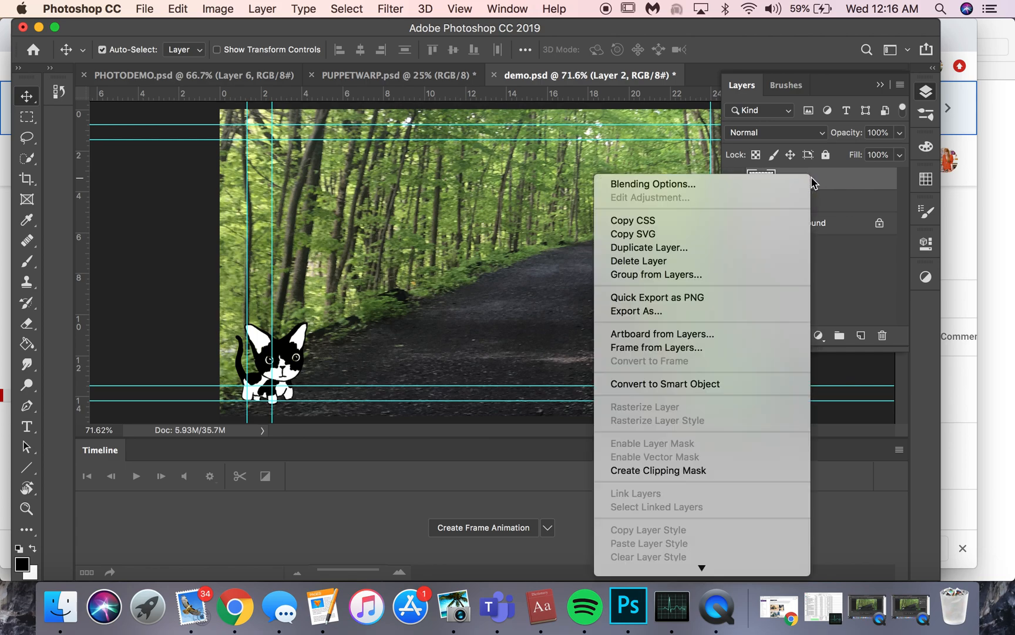
left_click(723, 390)
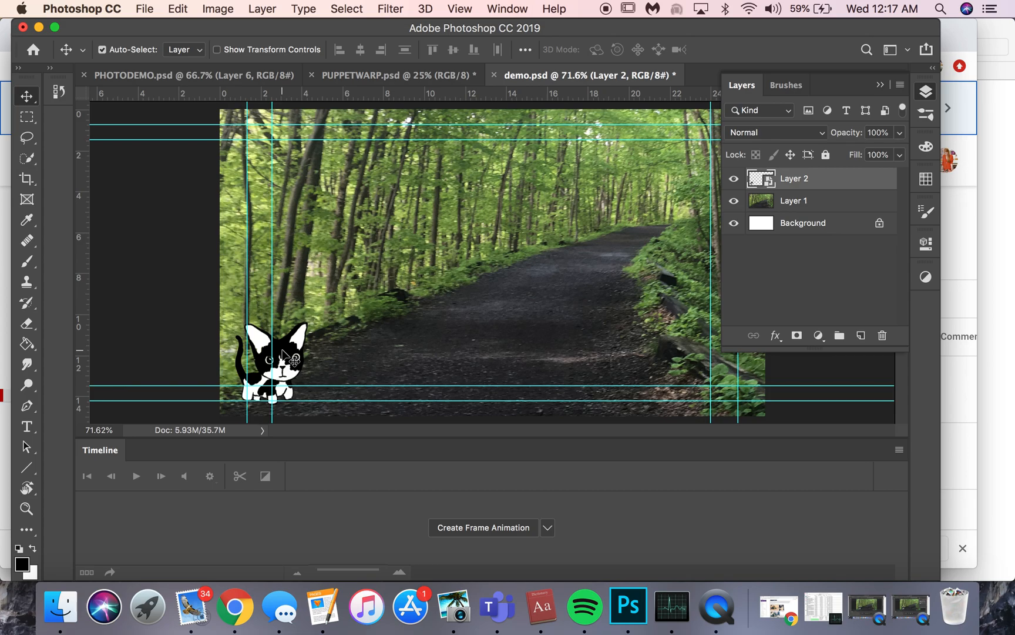
Rename the cat's Layer 2 as "cat".
scroll(283, 350, "up", 4)
scroll(282, 351, "down", 4)
scroll(283, 350, "left", 3)
scroll(282, 351, "left", 3)
scroll(283, 349, "up", 1)
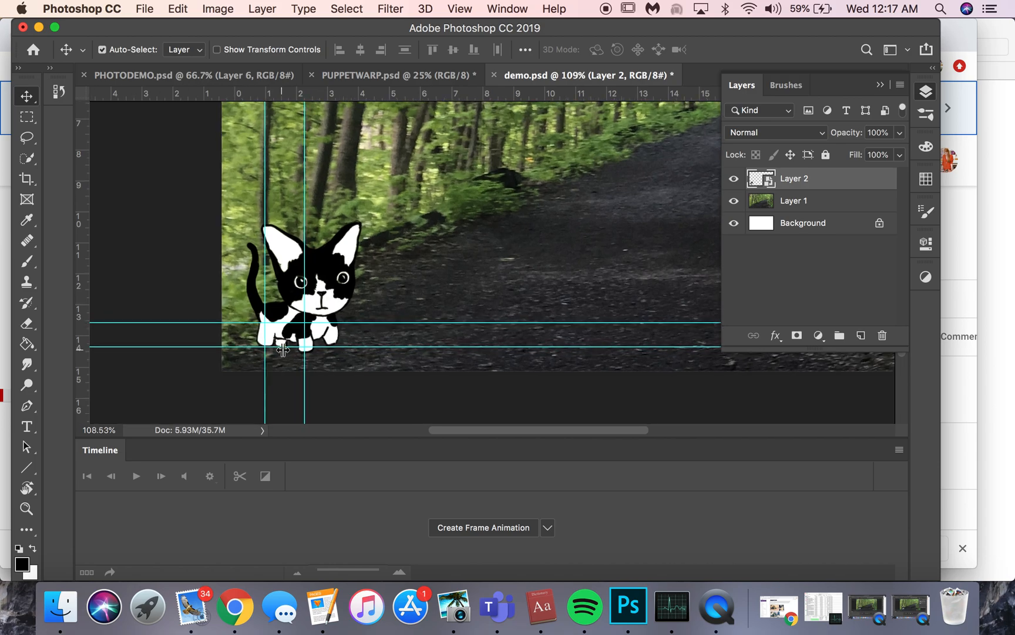
scroll(541, 279, "up", 3)
double_click(794, 179)
type("cat")
key("Return")
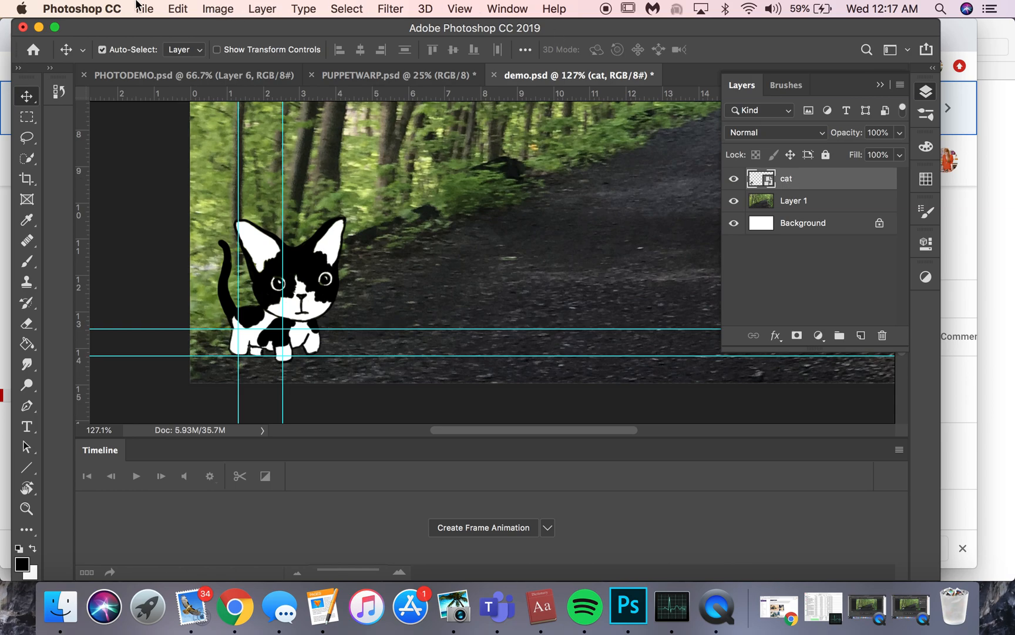
Start Puppet Warp on the cat layer, preview and hide its mesh, and place a pin on the cat's belly.
left_click(174, 13)
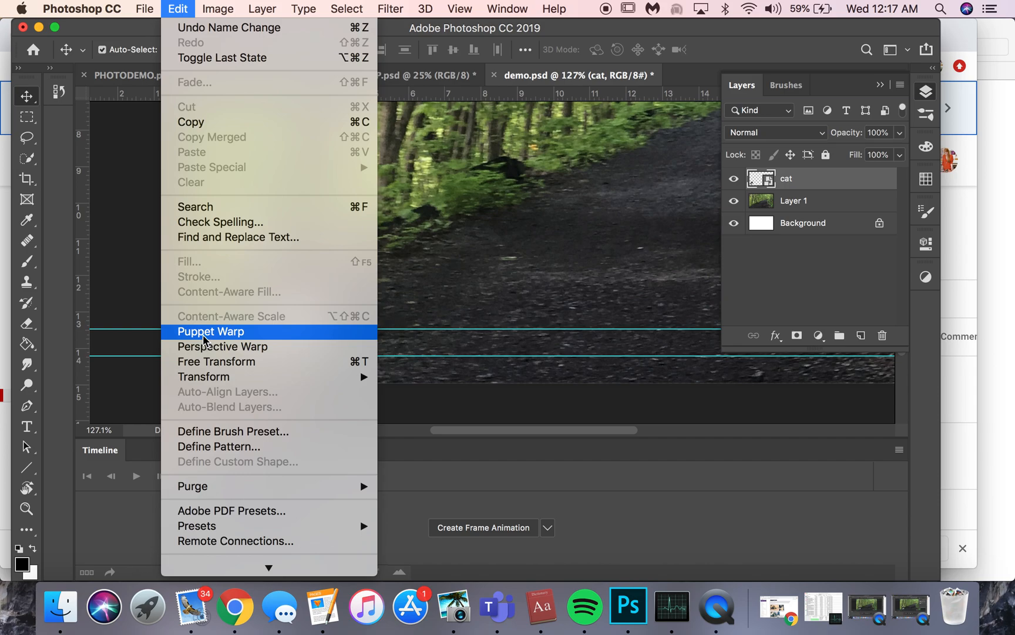
left_click(204, 338)
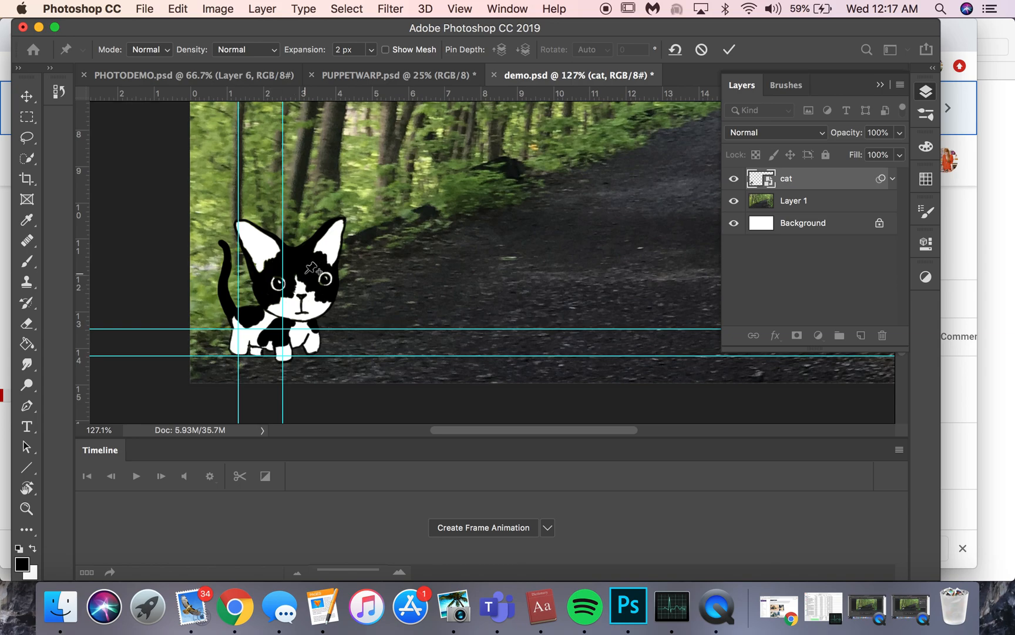
left_click(385, 50)
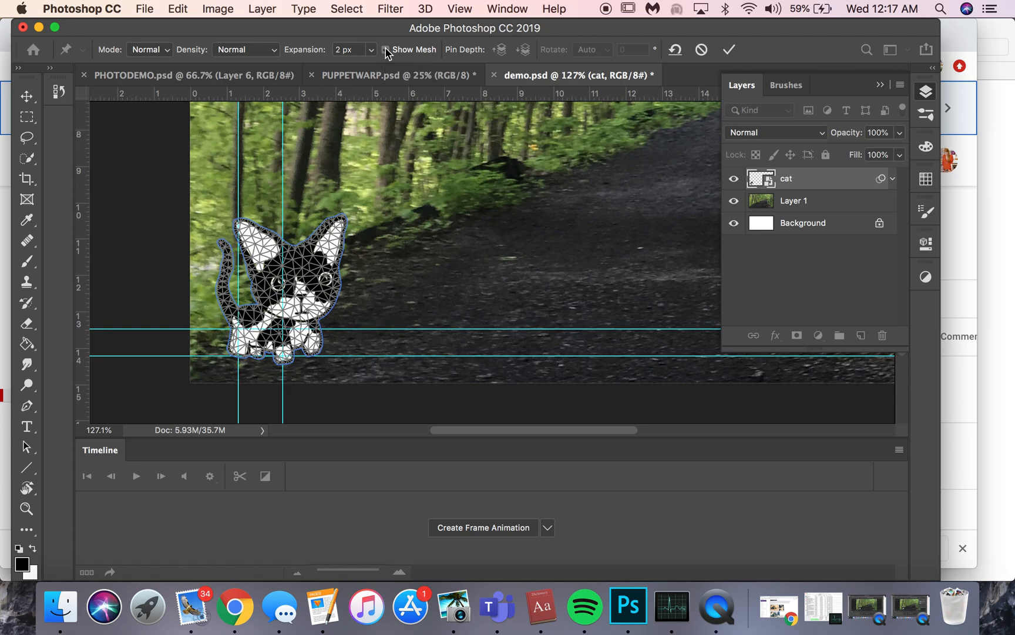
left_click(385, 50)
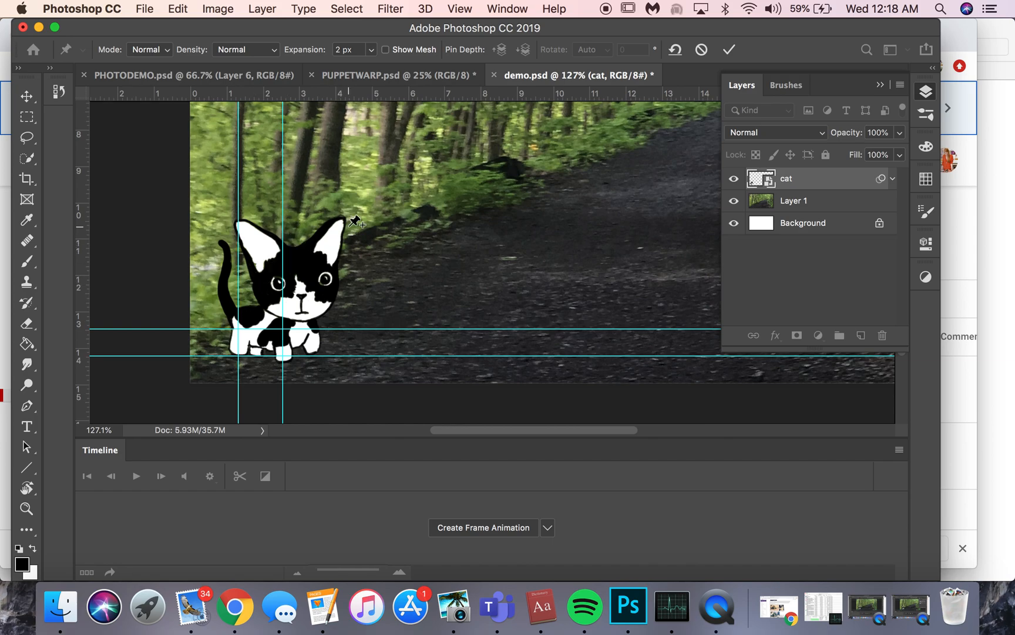
left_click(278, 341)
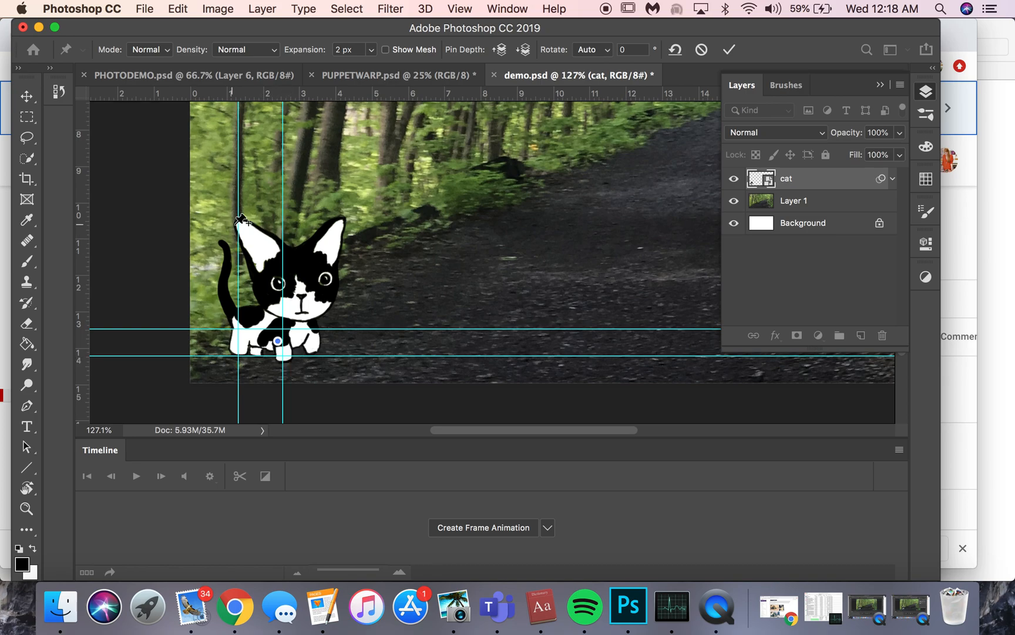
Pin the tip of the cat's left ear, test and undo a stretch, and pin both sides of the ear's base.
left_click(234, 218)
left_click_drag(235, 218, 217, 180)
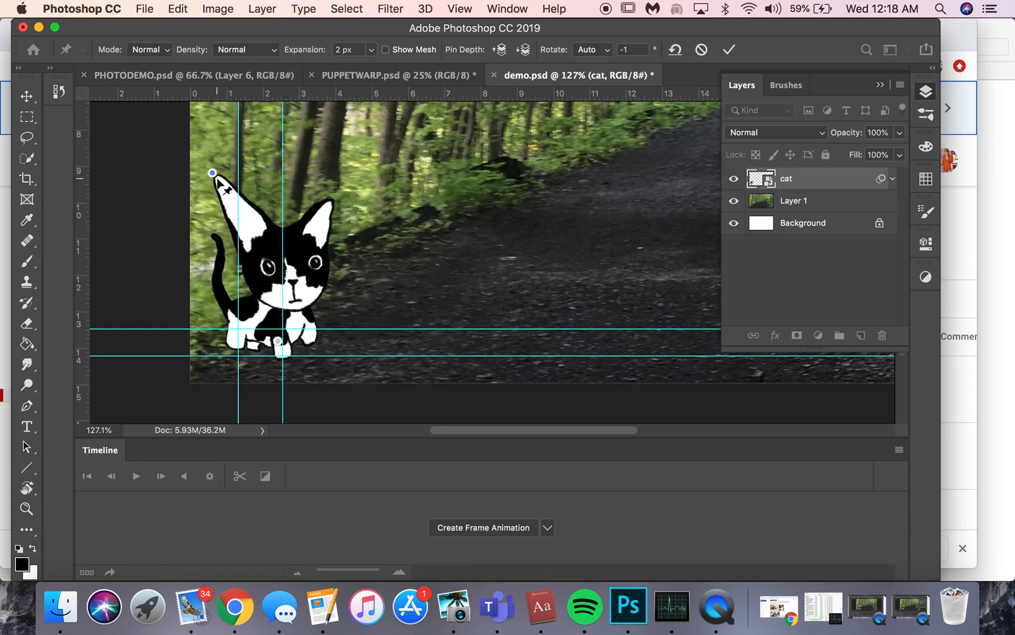
key("super+z")
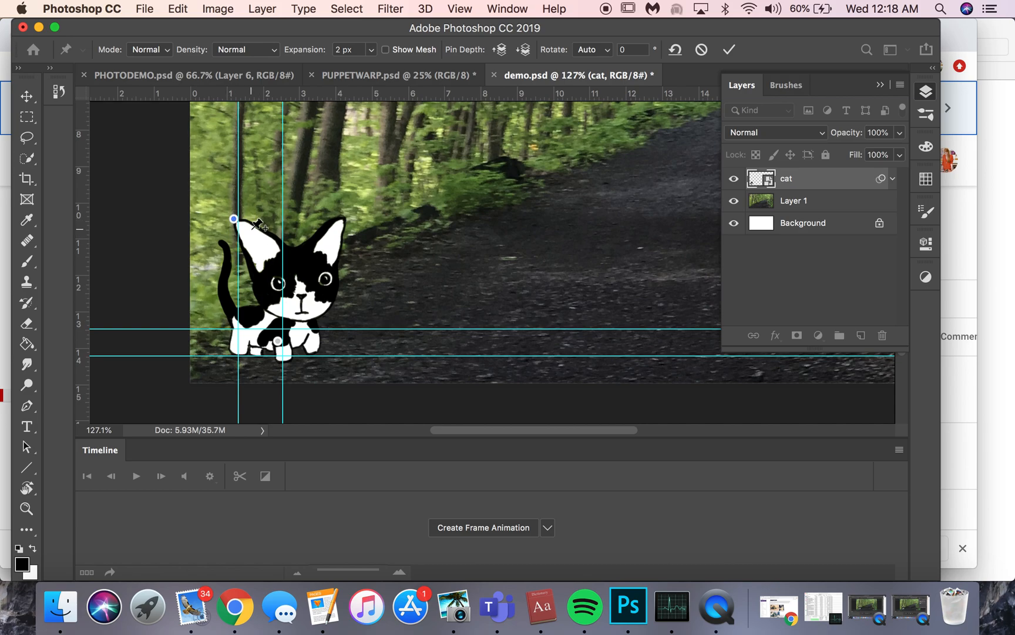
left_click(252, 274)
left_click(277, 242)
Try small moves of the pin at the left ear's tip and undo them.
scroll(241, 229, "up", 5)
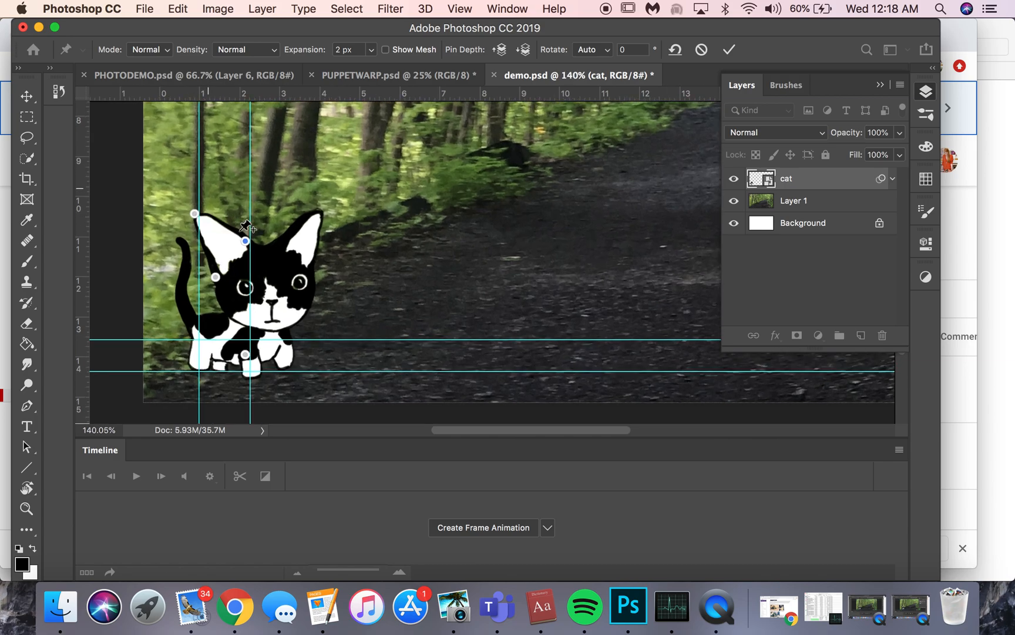
scroll(247, 226, "left", 10)
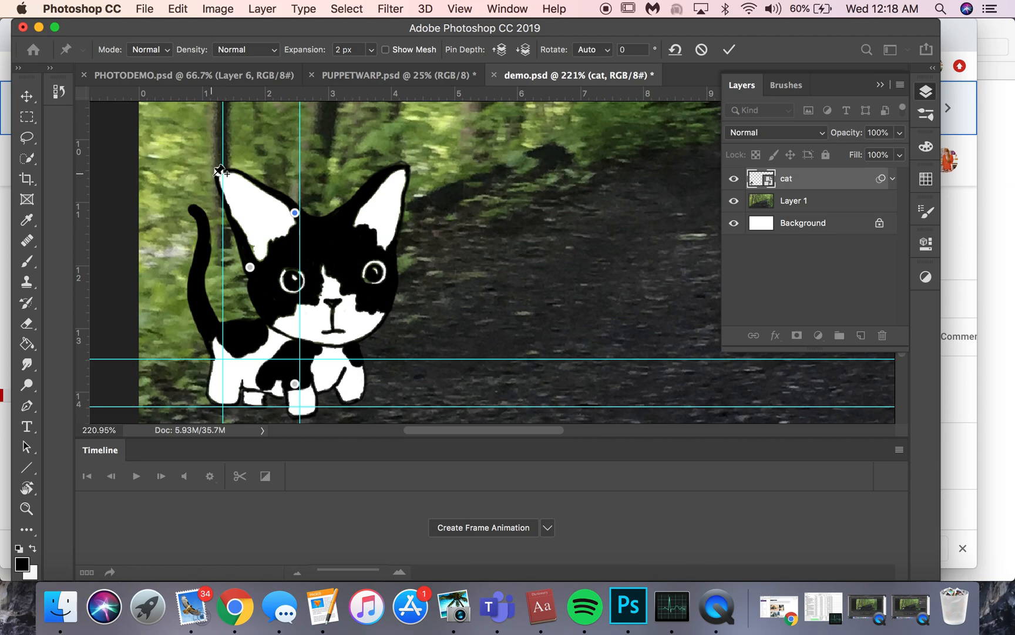
left_click(219, 171)
left_click(230, 171)
key("super+z")
left_click(219, 173)
left_click_drag(215, 173, 220, 189)
key("super+z")
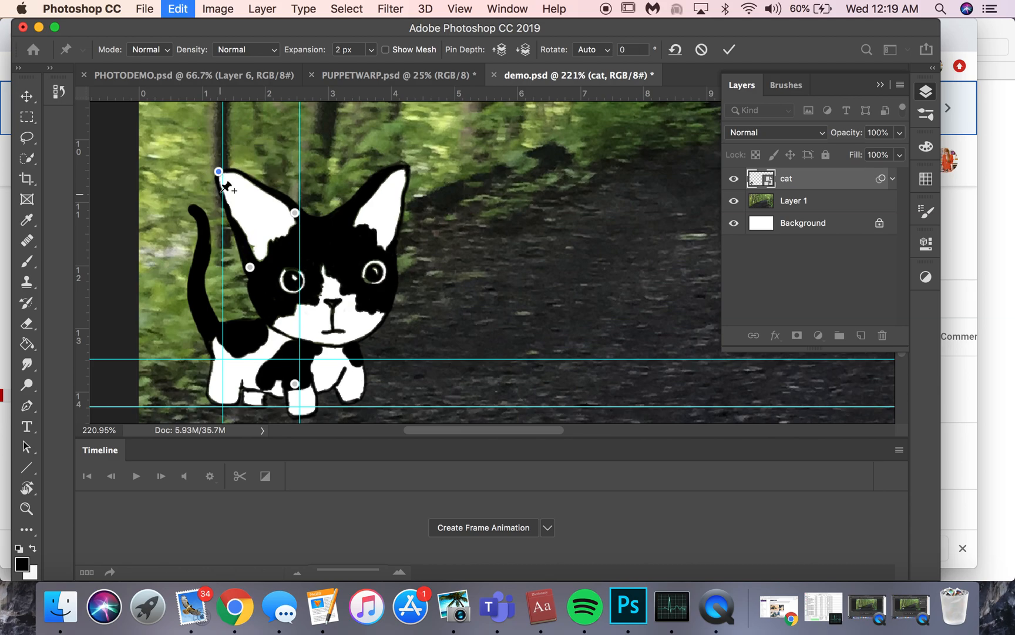
Fold the left ear down by its tip pin, then raise the tip back to slightly inside its original position.
left_click_drag(219, 176, 226, 225)
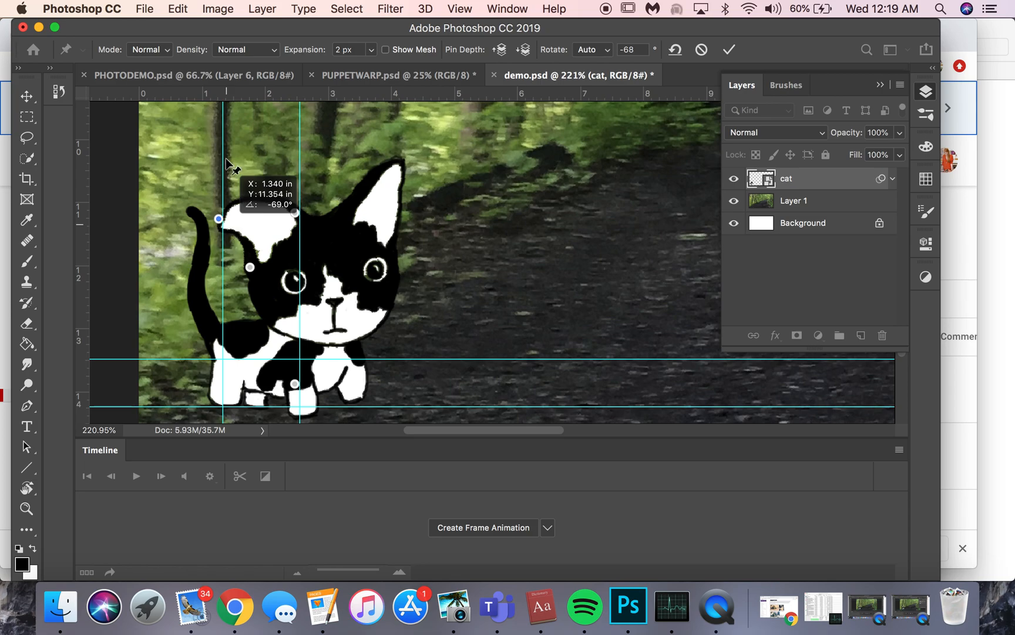
mouse_move(227, 162)
left_mouse_down()
mouse_move(231, 140)
mouse_move(247, 171)
mouse_move(232, 166)
mouse_move(212, 184)
mouse_move(241, 180)
mouse_move(244, 200)
mouse_move(231, 183)
left_mouse_up()
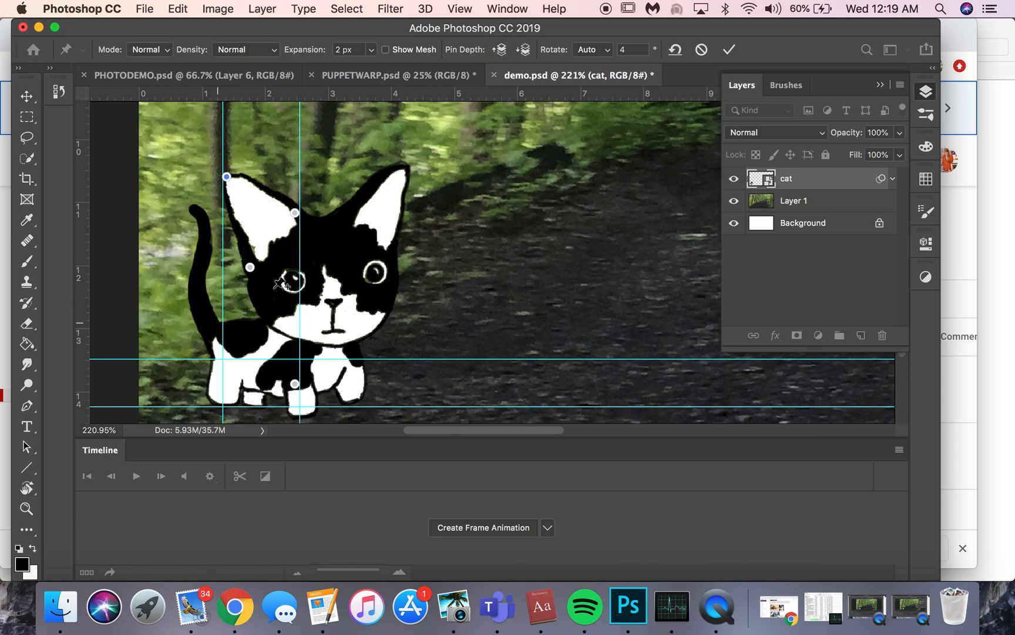
left_click(222, 178)
key("super+z")
left_click_drag(233, 190, 240, 185)
key("super+z")
Try to add another pin near the left ear's tip, undo the last tip adjustment, and delete the extra pin beside the tip.
left_click(243, 198)
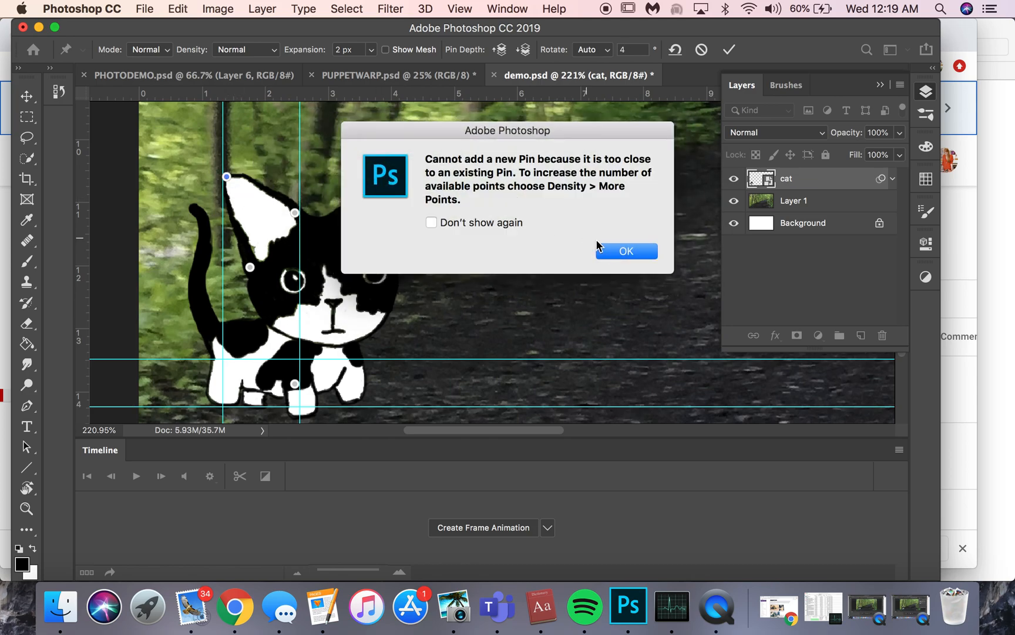
left_click(612, 253)
key("super+z")
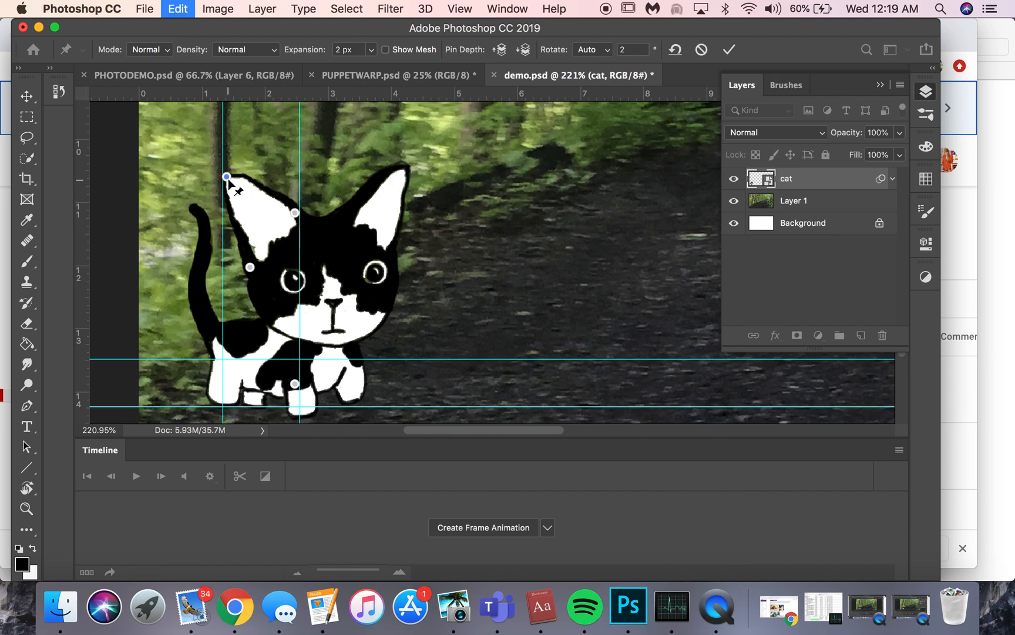
mouse_move(229, 181)
left_mouse_down()
mouse_move(238, 192)
mouse_move(225, 170)
mouse_move(242, 164)
mouse_move(229, 185)
left_mouse_up()
key("alt")
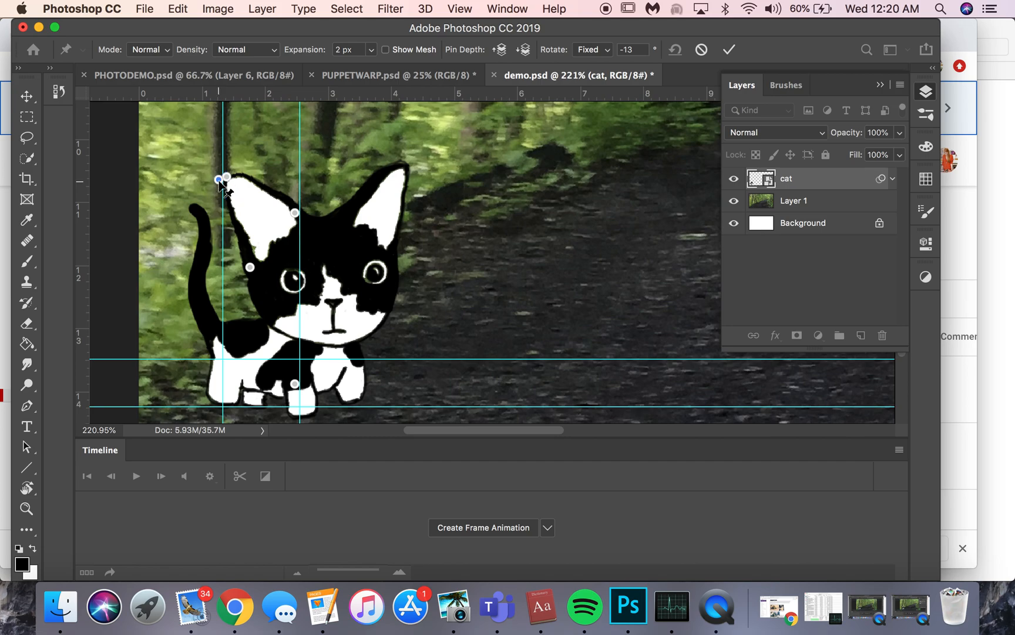
key("Delete")
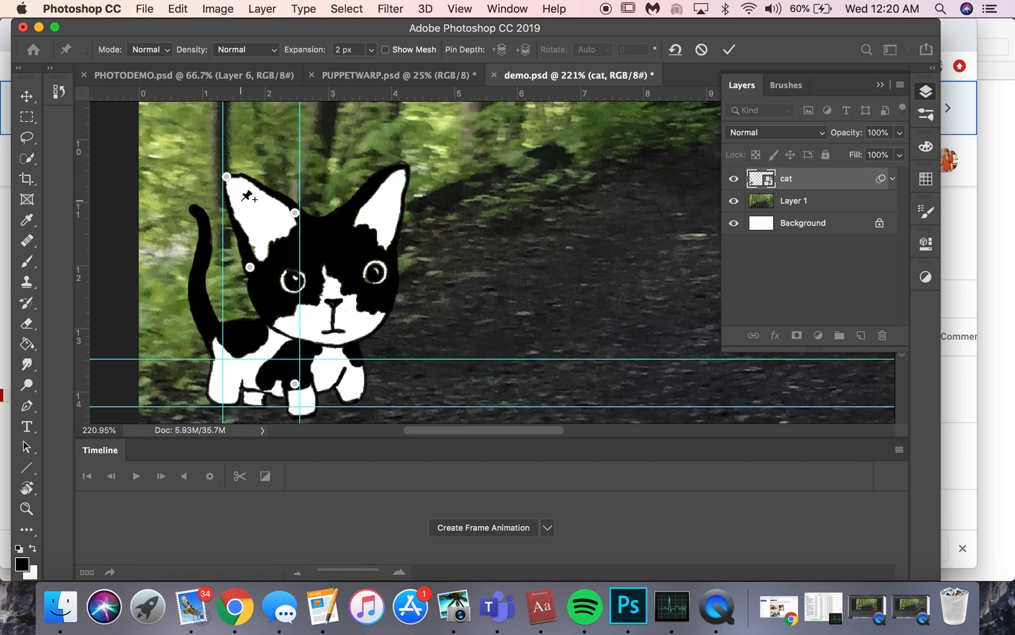
Try again to shift the left ear's tip and undo each attempt.
left_click(227, 175)
left_click_drag(230, 185, 235, 192)
key("super+z")
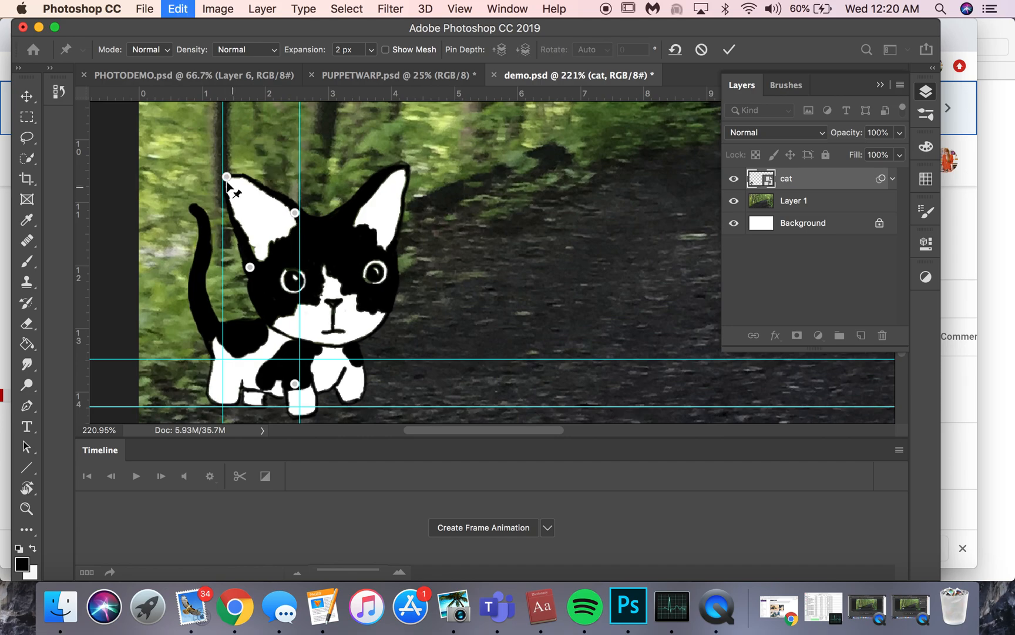
left_click(226, 178)
key("super+z")
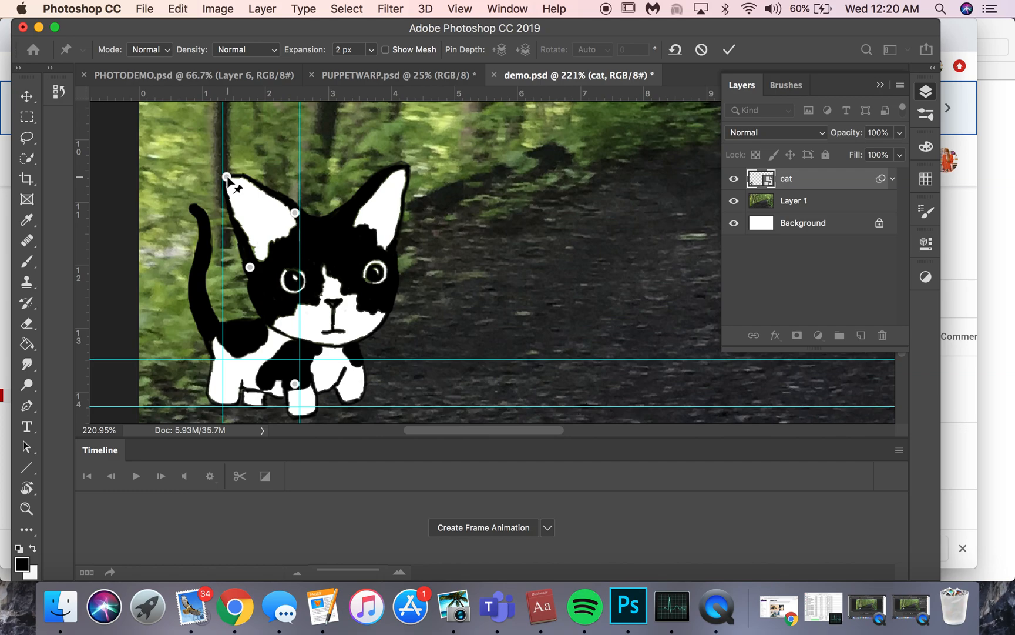
left_click_drag(227, 177, 233, 186)
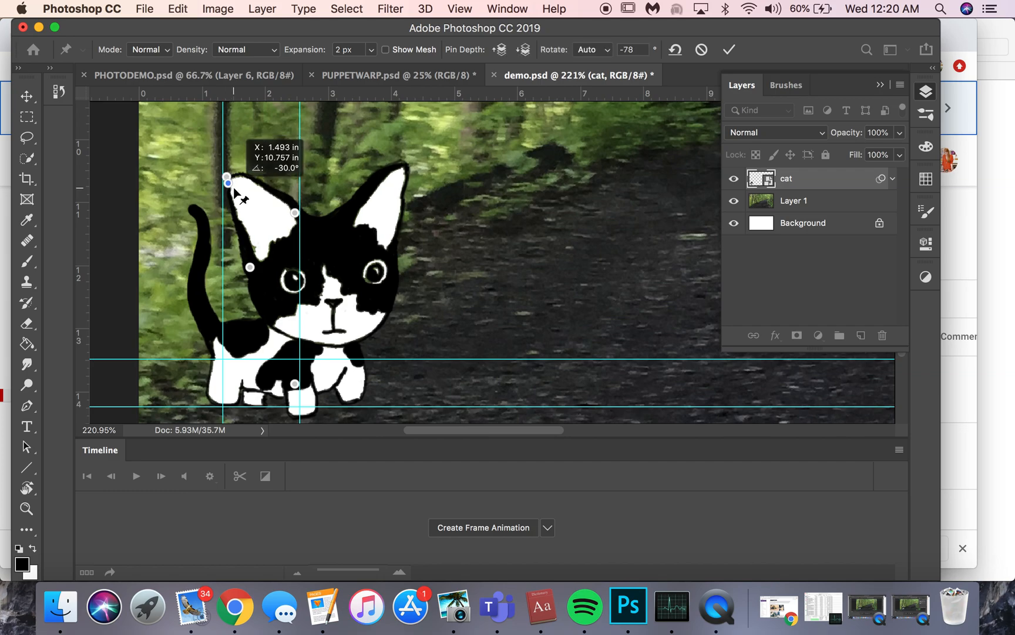
key("super+z")
Pin the right ear's tip and both sides of its base, plus both eyes, the chin and the cheeks.
left_click(339, 209)
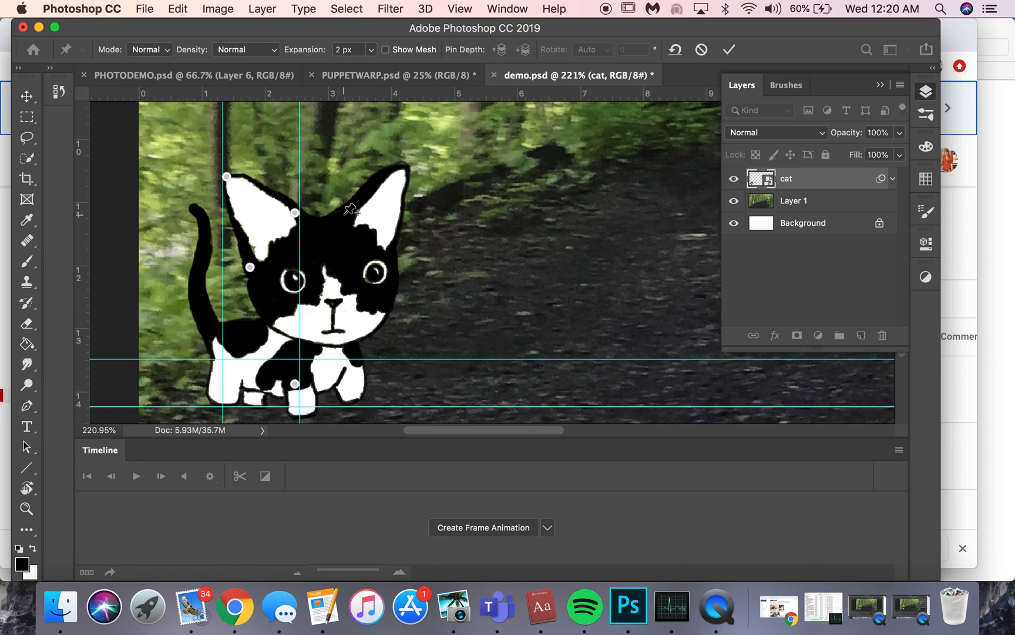
left_click(389, 250)
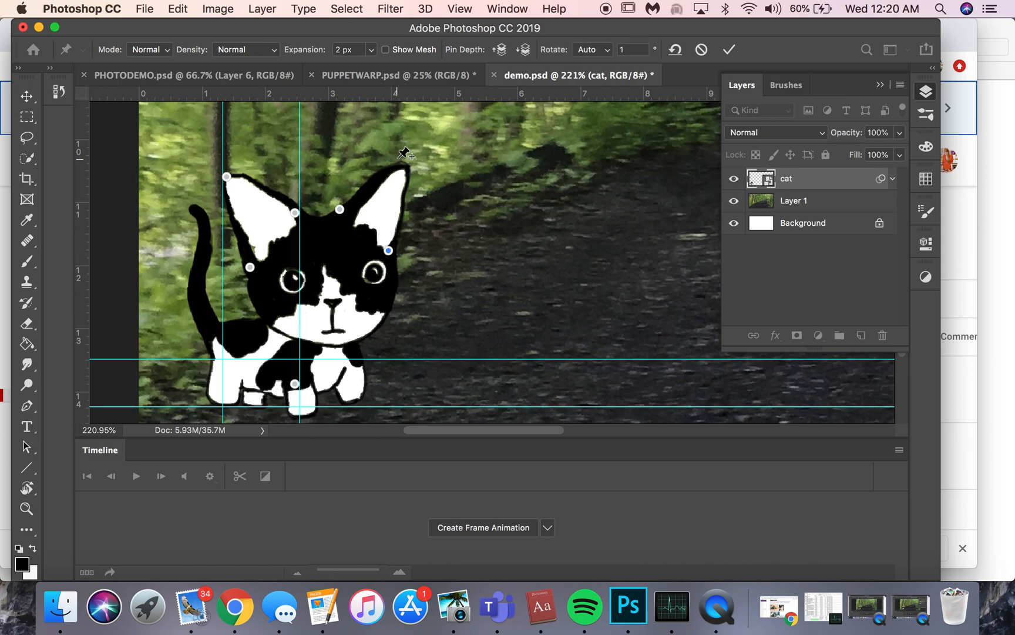
left_click(369, 272)
left_click(295, 278)
left_click(327, 341)
left_click(370, 324)
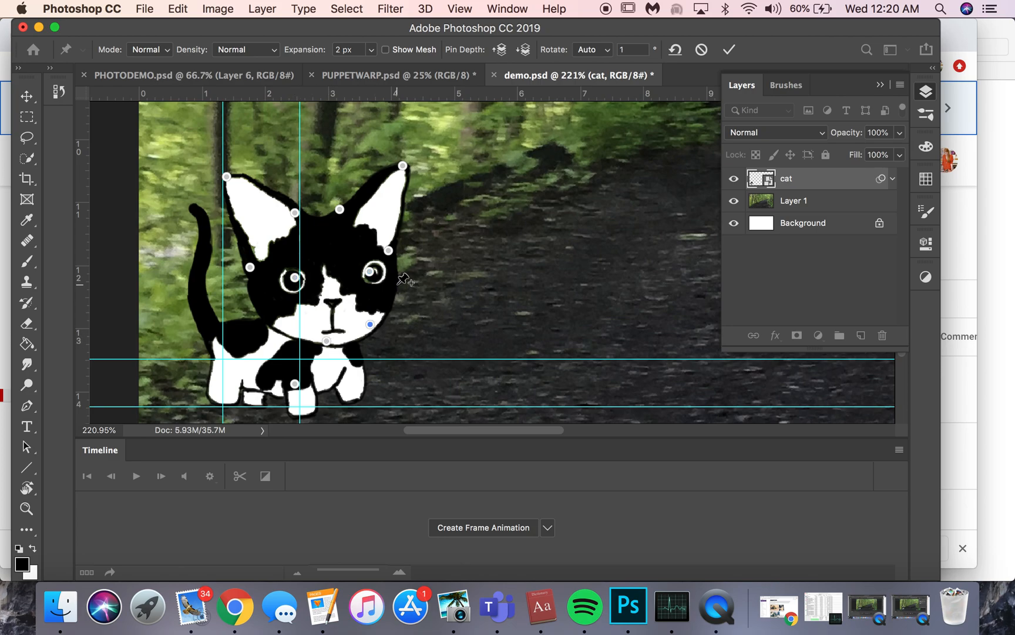
left_click(284, 329)
left_click(256, 306)
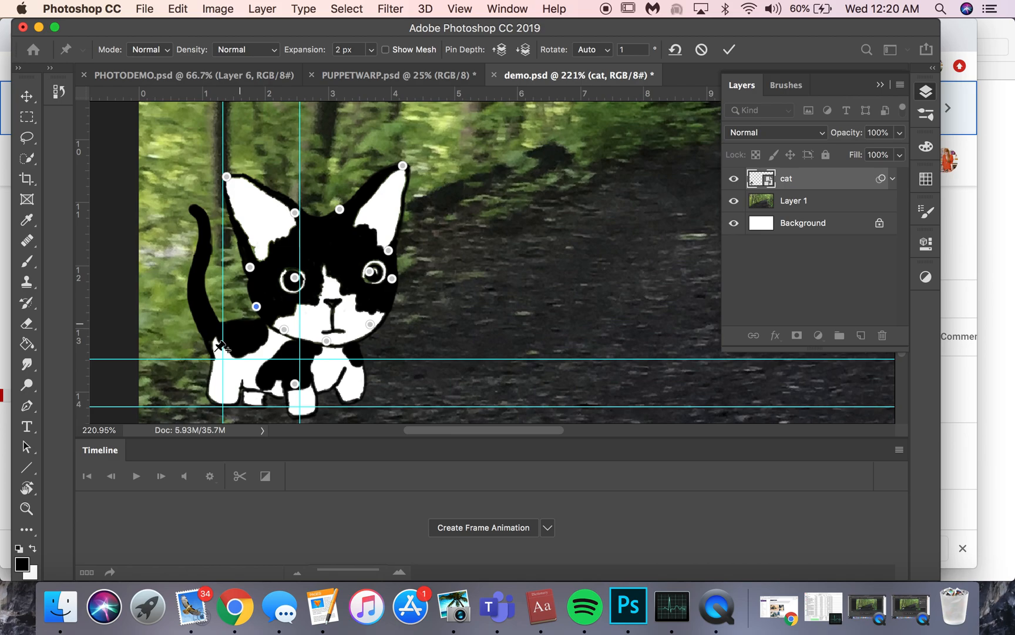
Add pins along the cat's tail, rump, legs and paws, and commit the Puppet Warp.
left_click(219, 320)
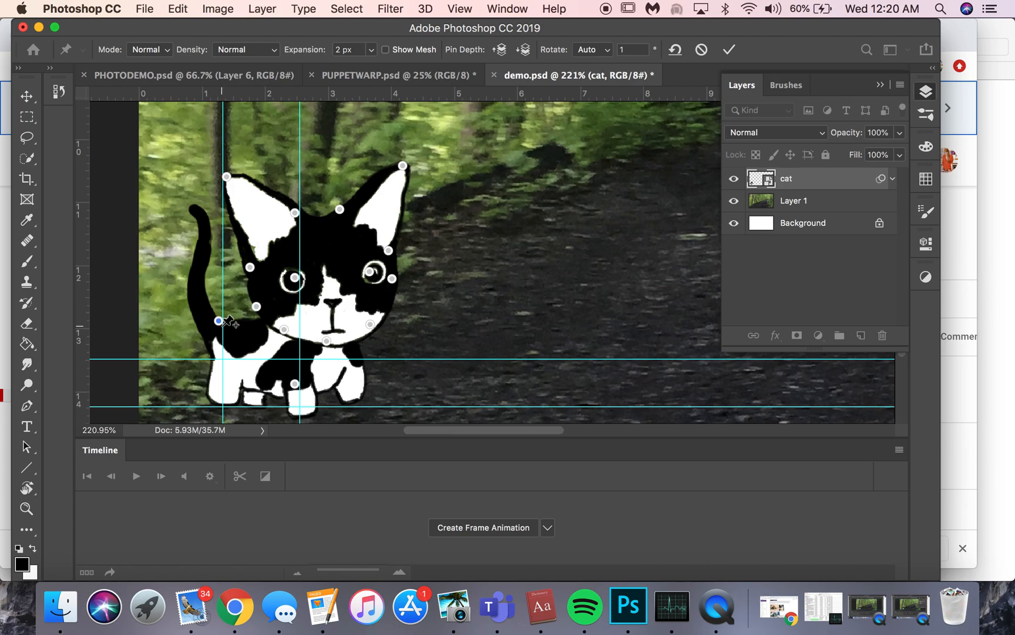
left_click(210, 354)
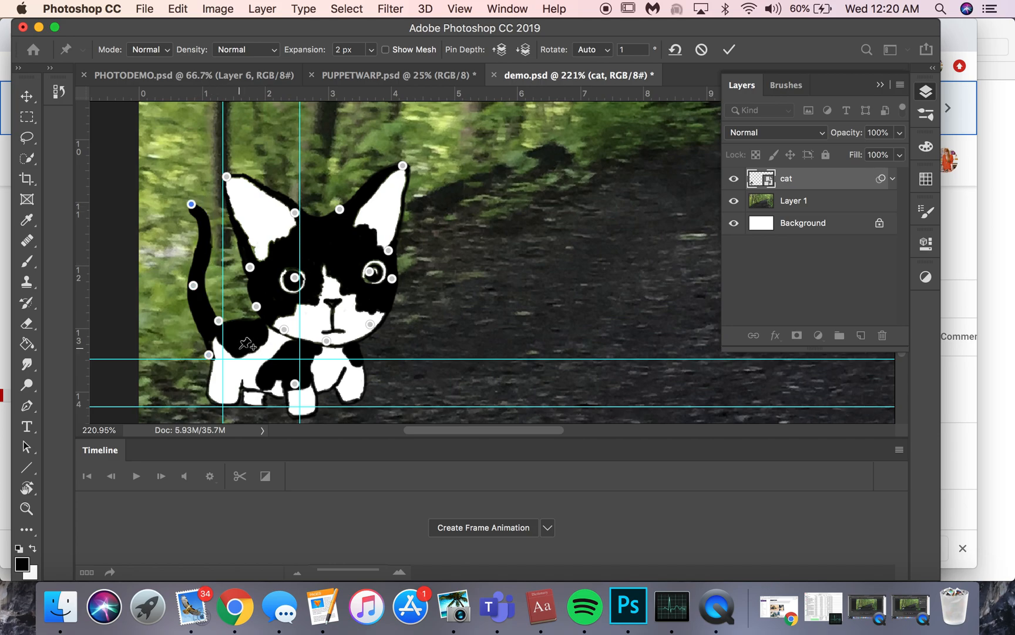
left_click(219, 380)
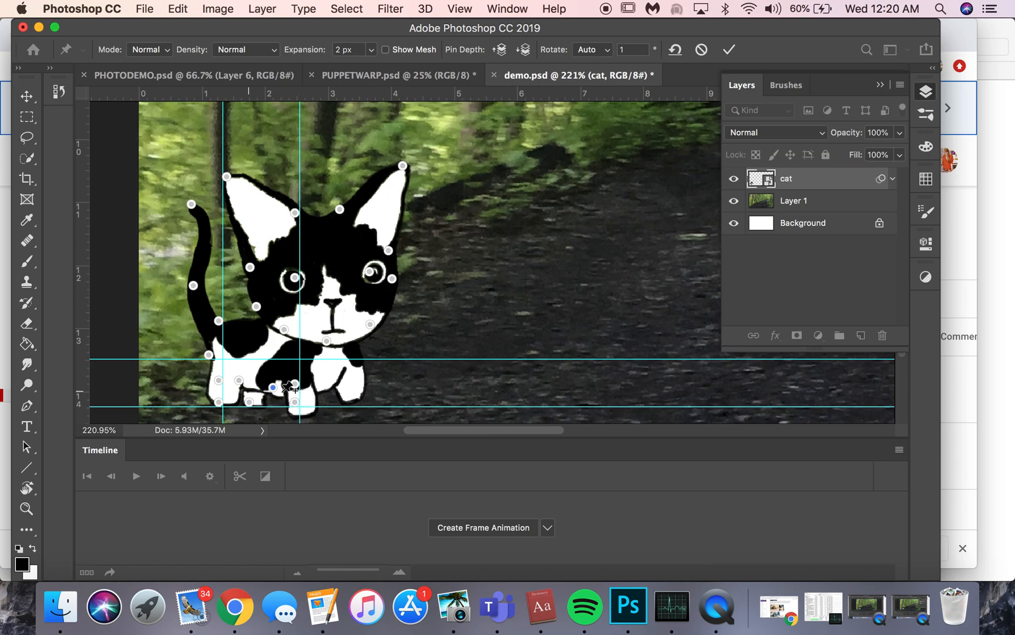
left_click(320, 384)
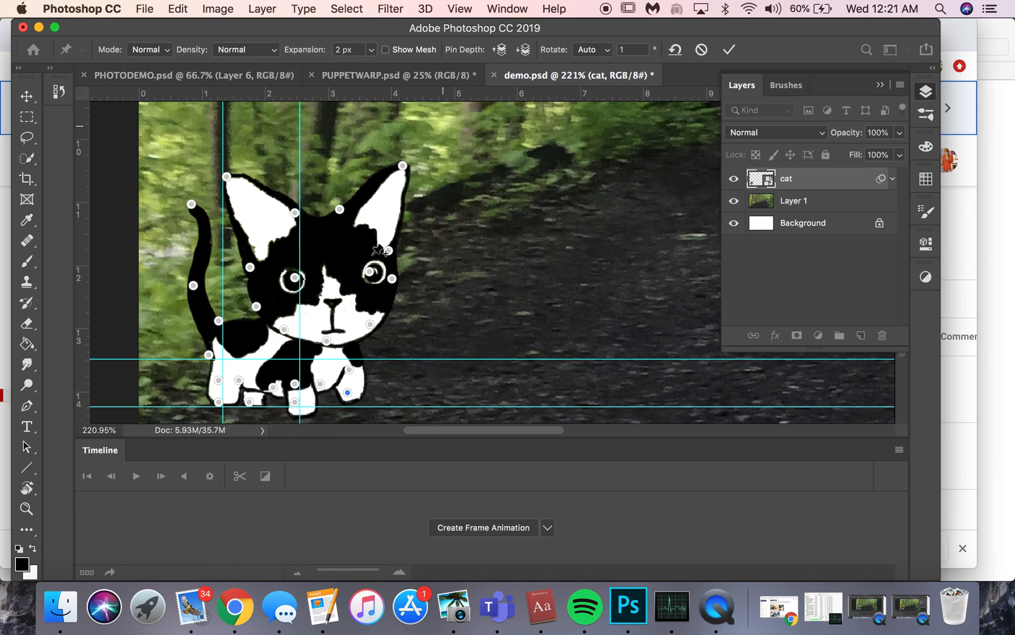
left_click(729, 50)
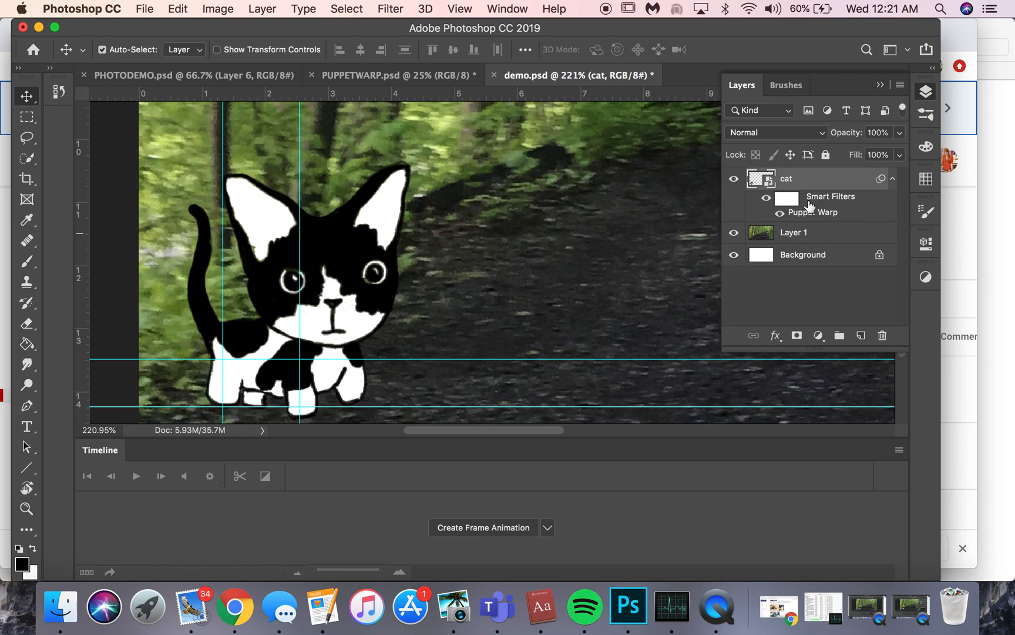
Duplicate the cat layer together with its Puppet Warp smart filter.
left_click_drag(810, 183, 806, 172)
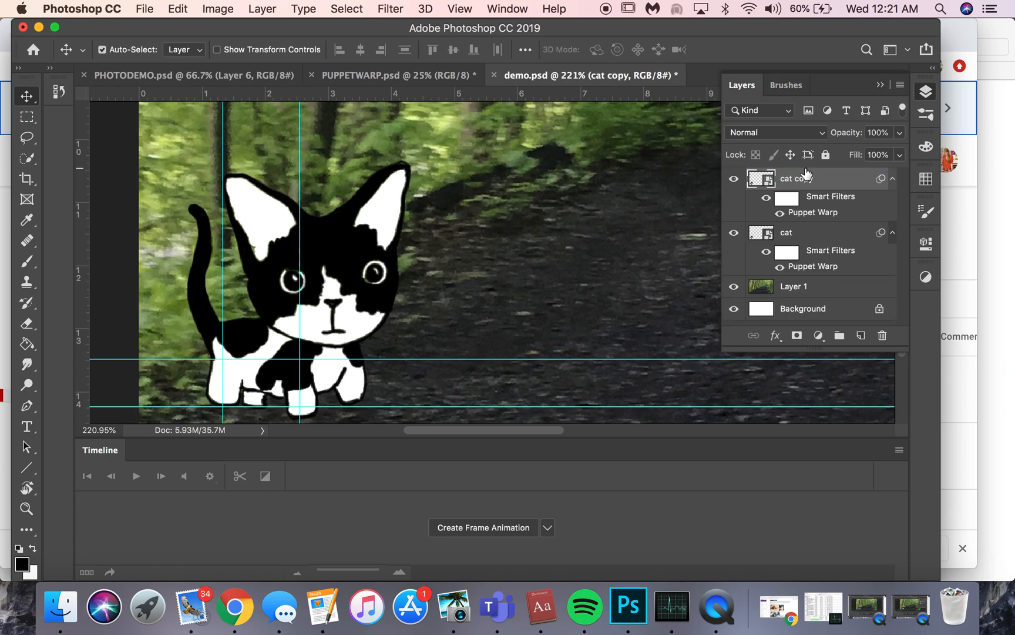
Open the cat copy's Puppet Warp filter to examine its existing pins, and close it with the pose as it is.
double_click(837, 214)
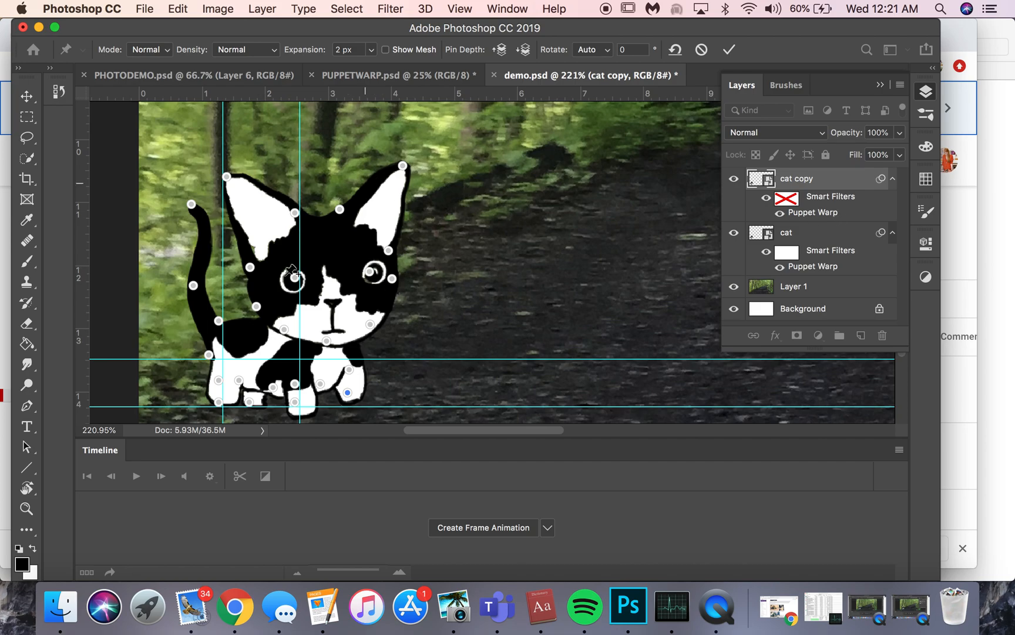
left_click(347, 392)
left_click(729, 49)
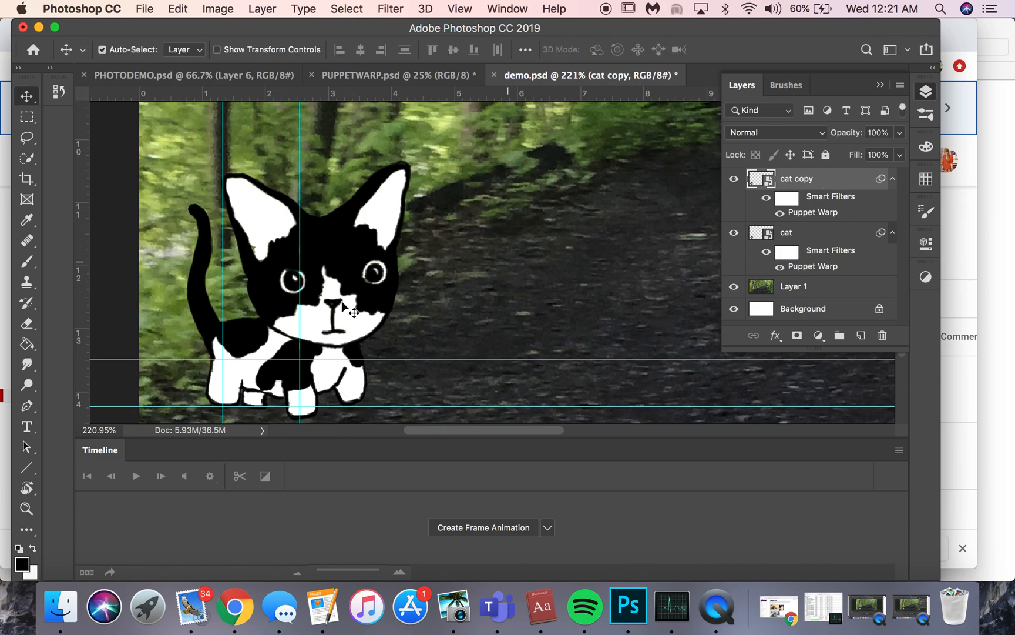
Shift the cat copy slightly right of the original and reposition its front and back paws with the Puppet Warp pins.
mouse_move(349, 320)
left_mouse_down()
mouse_move(361, 320)
mouse_move(336, 320)
left_mouse_up()
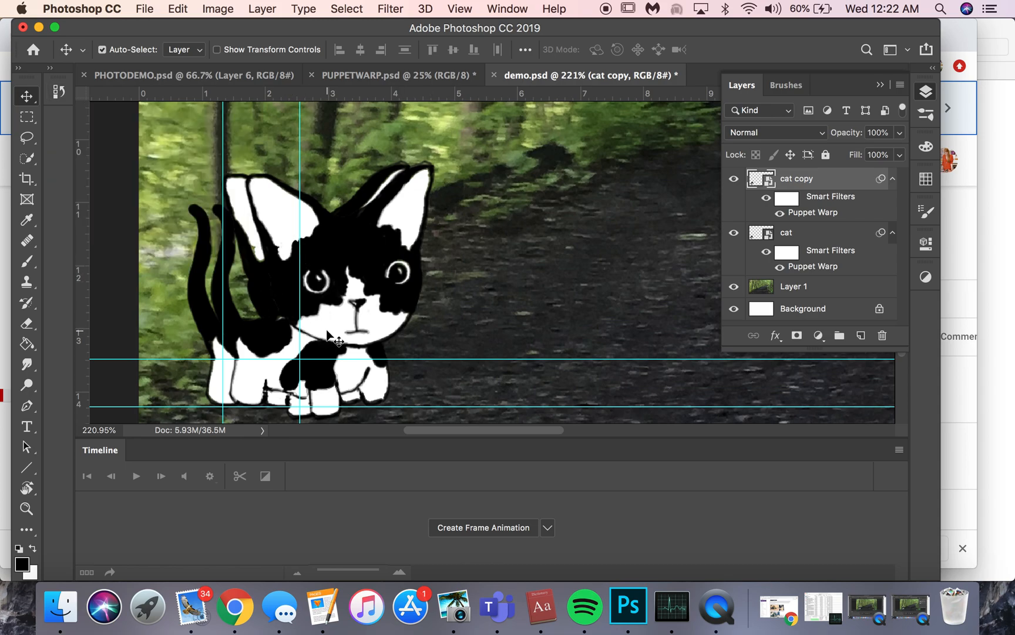
double_click(828, 218)
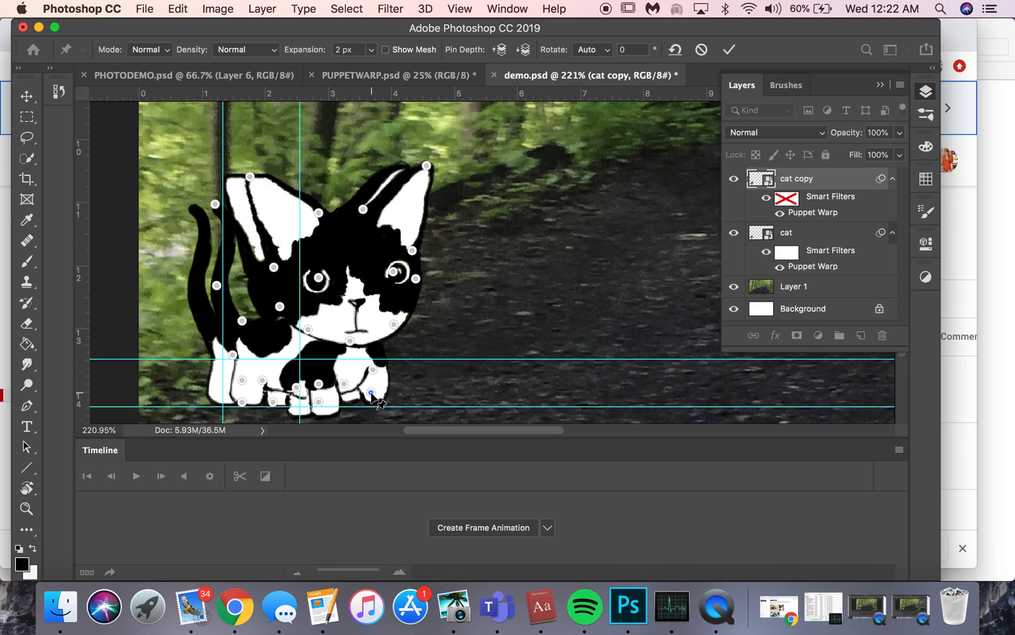
mouse_move(372, 394)
left_mouse_down()
mouse_move(395, 403)
mouse_move(389, 397)
left_mouse_up()
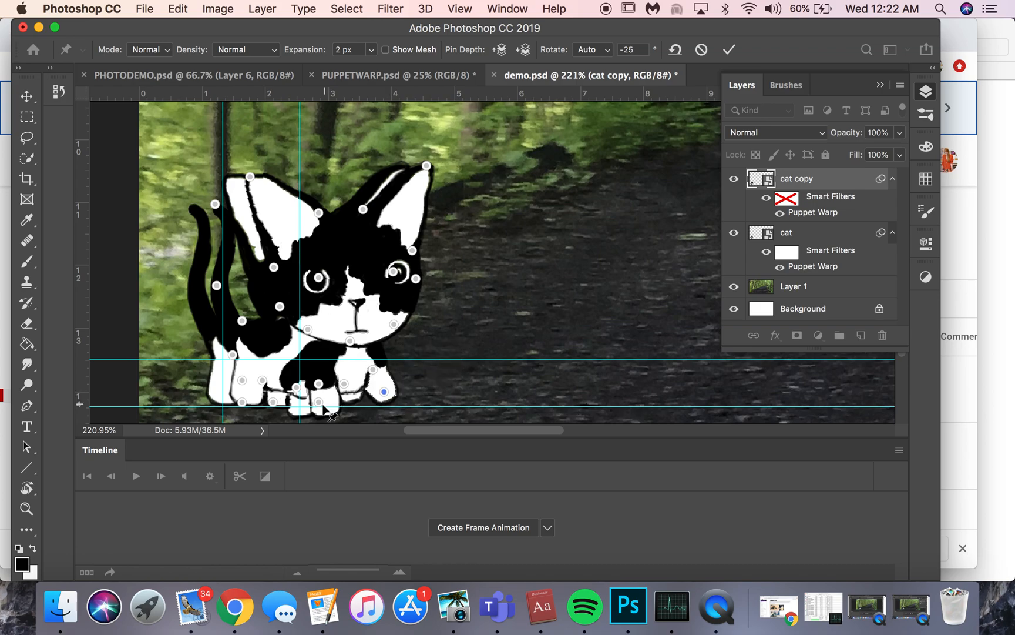
left_click_drag(319, 403, 322, 405)
left_click_drag(276, 406, 286, 404)
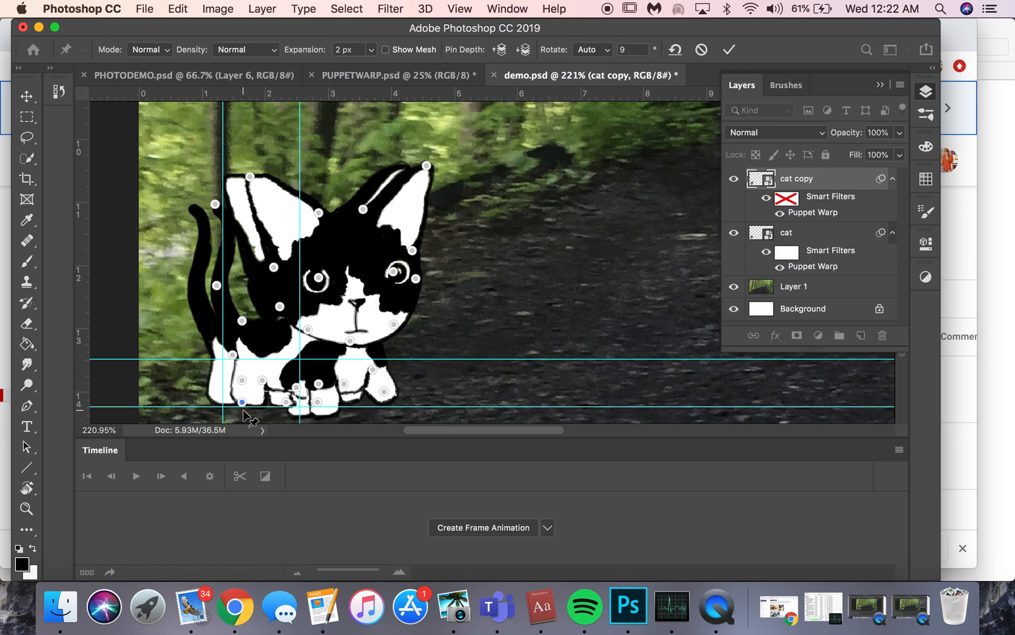
mouse_move(242, 410)
left_mouse_down()
mouse_move(259, 412)
mouse_move(249, 409)
left_mouse_up()
Bend the cat copy's tail by pulling its tip outward and down and adjusting the pin halfway along it.
left_click_drag(215, 204, 196, 222)
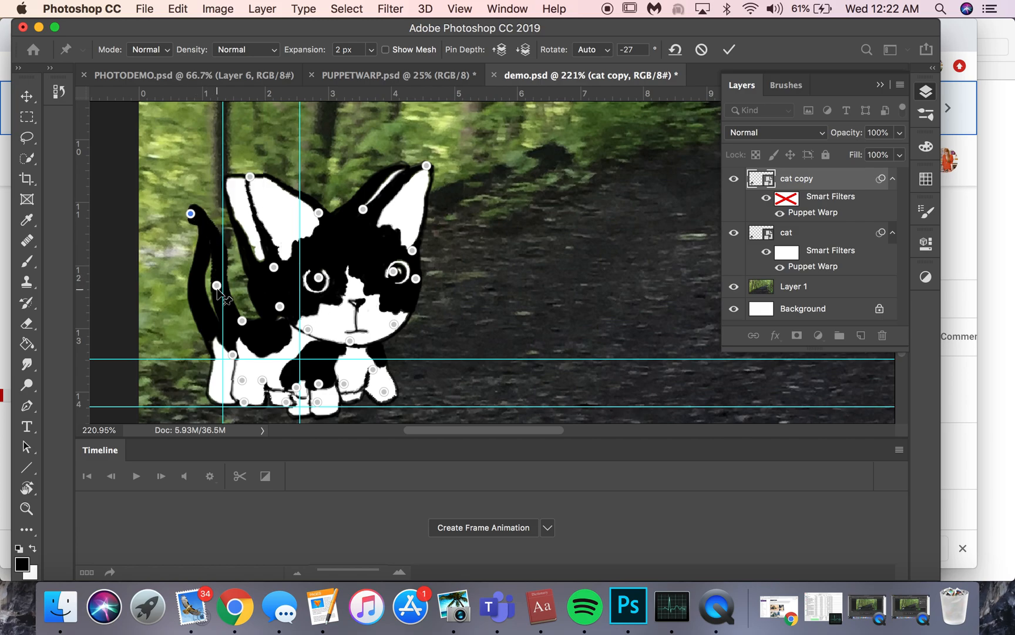
left_click_drag(217, 287, 230, 292)
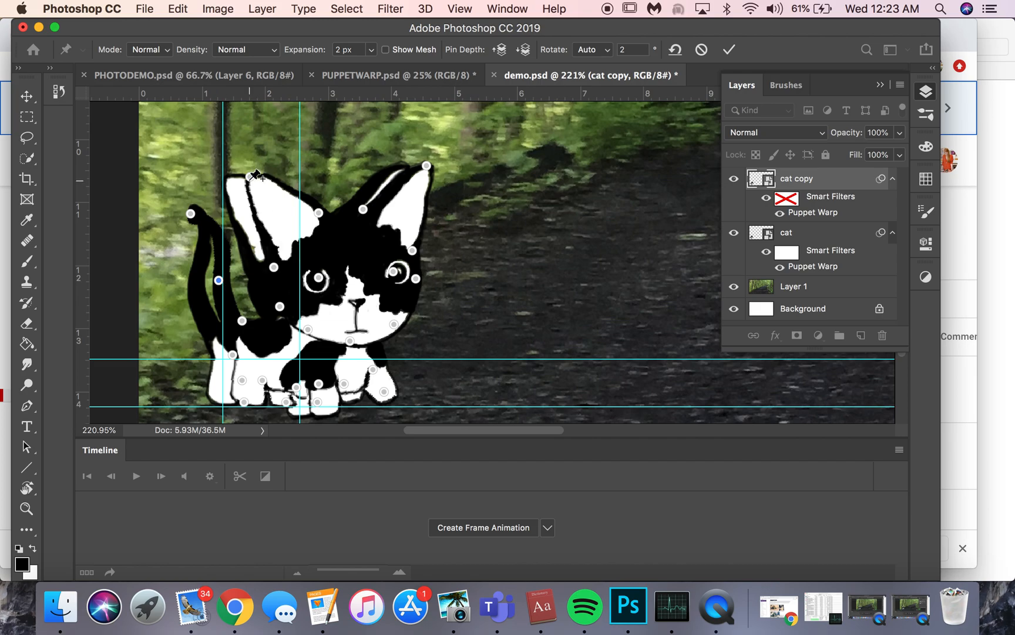
key("super+z")
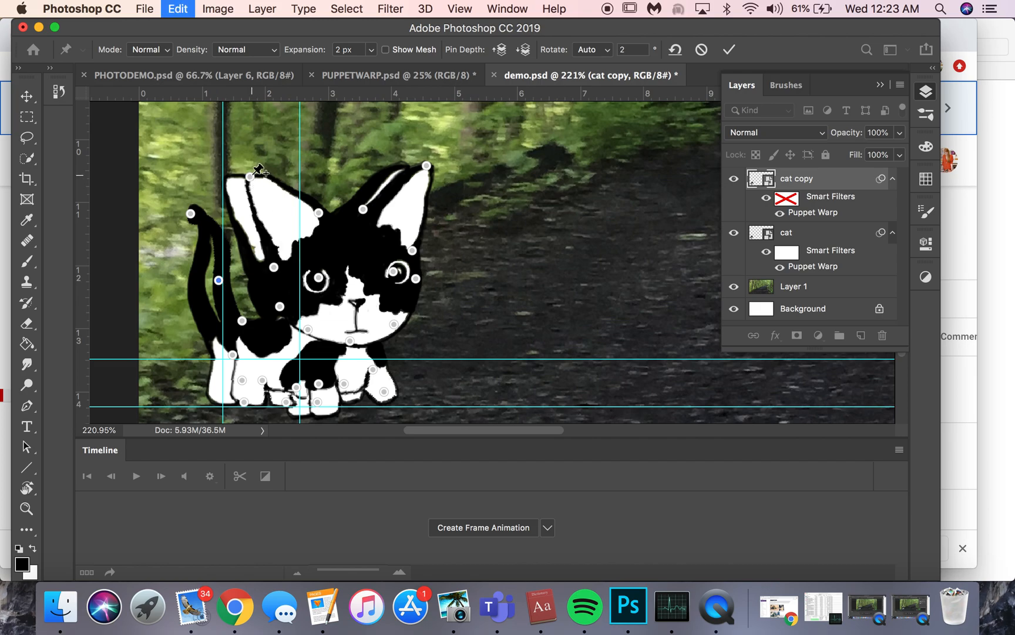
Nudge the left ear's tip inward, pull the right ear's tip down and inward, and commit the Puppet Warp.
mouse_move(253, 187)
left_mouse_down()
mouse_move(267, 181)
mouse_move(270, 192)
mouse_move(264, 182)
left_mouse_up()
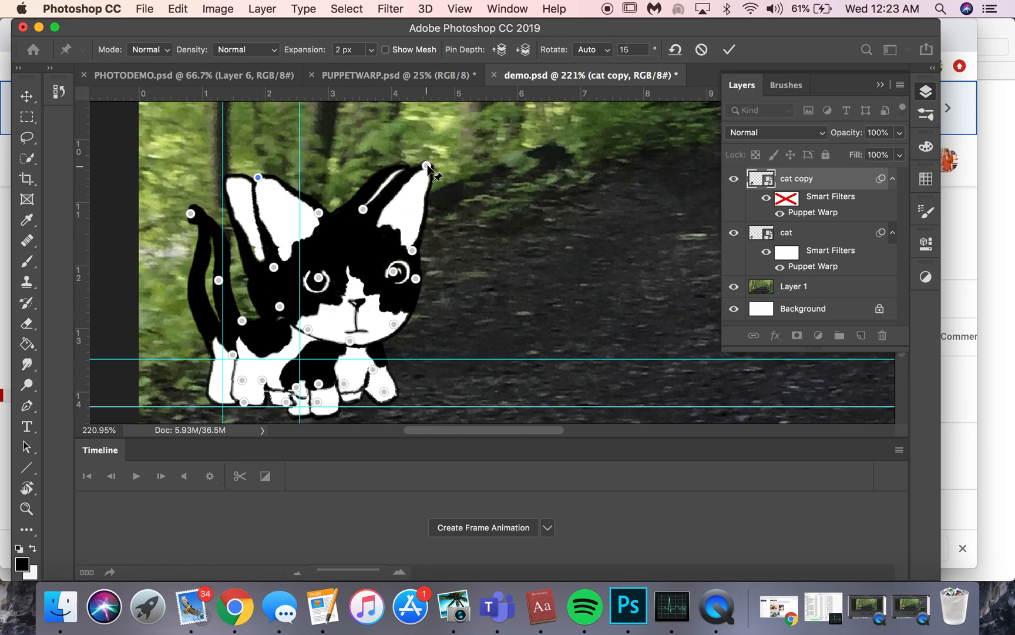
left_click_drag(426, 169, 421, 184)
key("super+z")
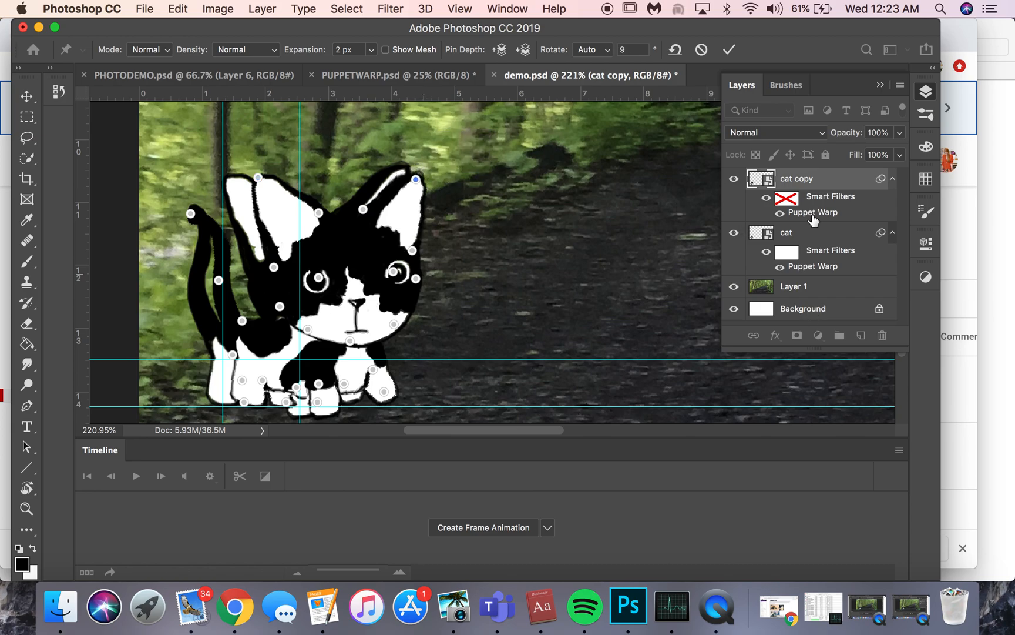
left_click(729, 49)
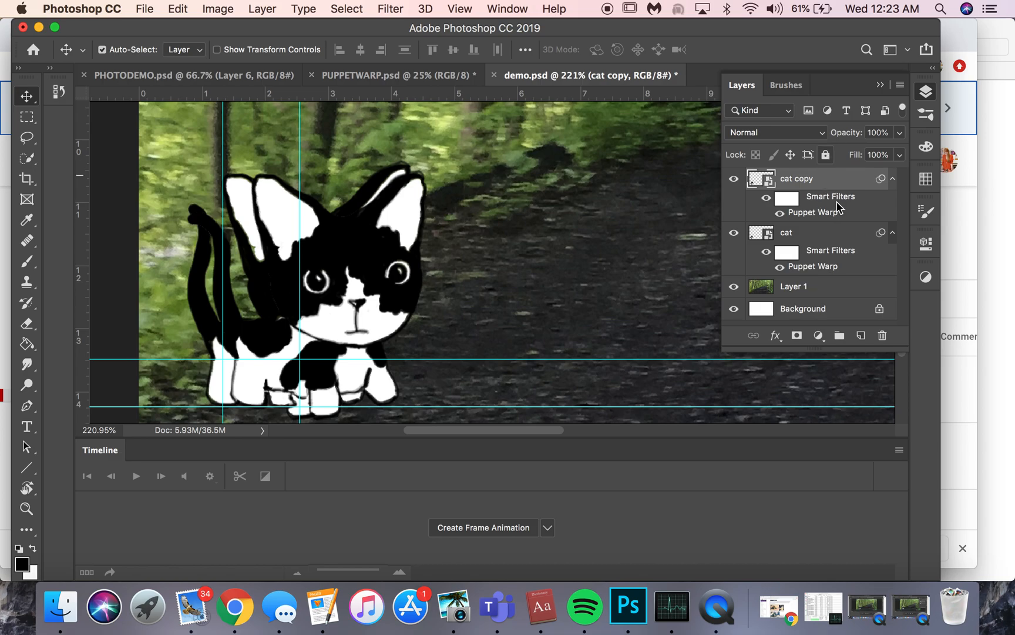
Duplicate the posed cat copy with its smart filter and shift the new duplicate slightly to the right.
left_click_drag(832, 188, 828, 175)
key("super+z")
left_click_drag(834, 184, 833, 174)
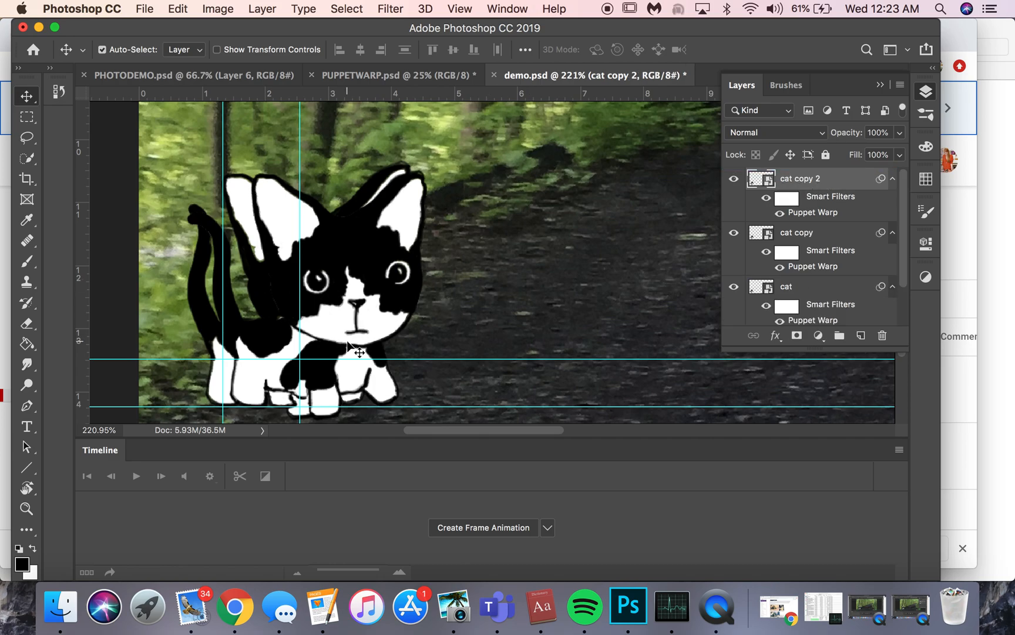
left_click_drag(364, 346, 368, 340)
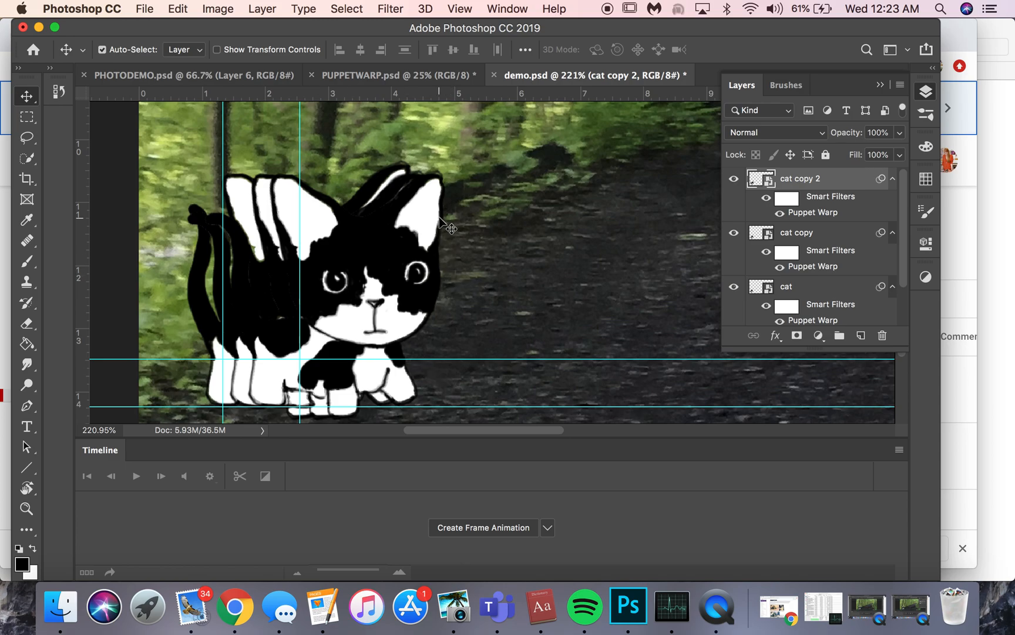
Rotate the second cat copy slightly counterclockwise with Free Transform, nudge it into place, and commit the transform.
scroll(440, 218, "down", 5)
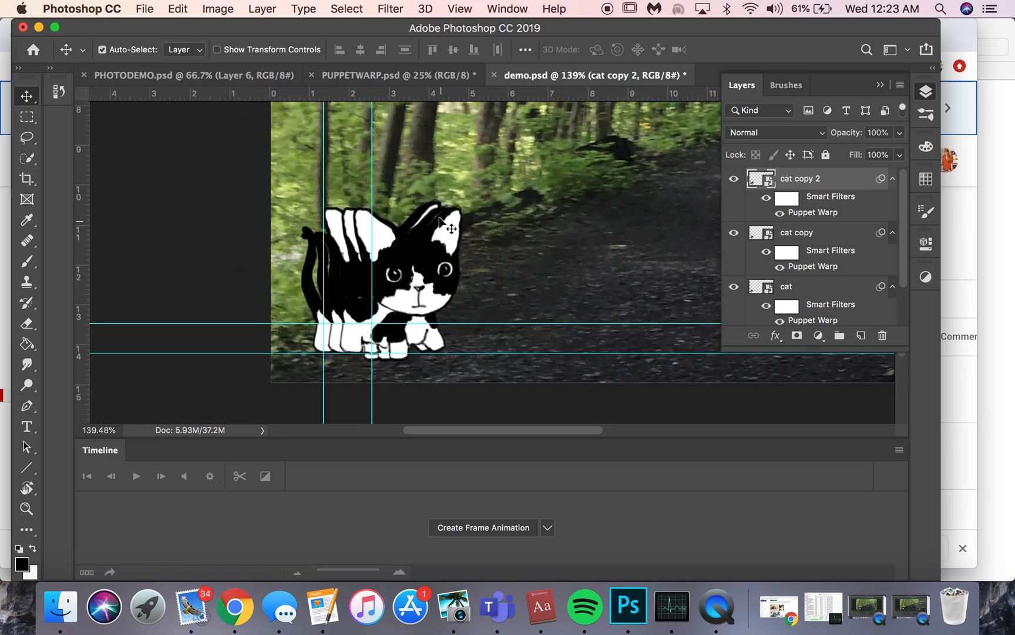
key("super+t")
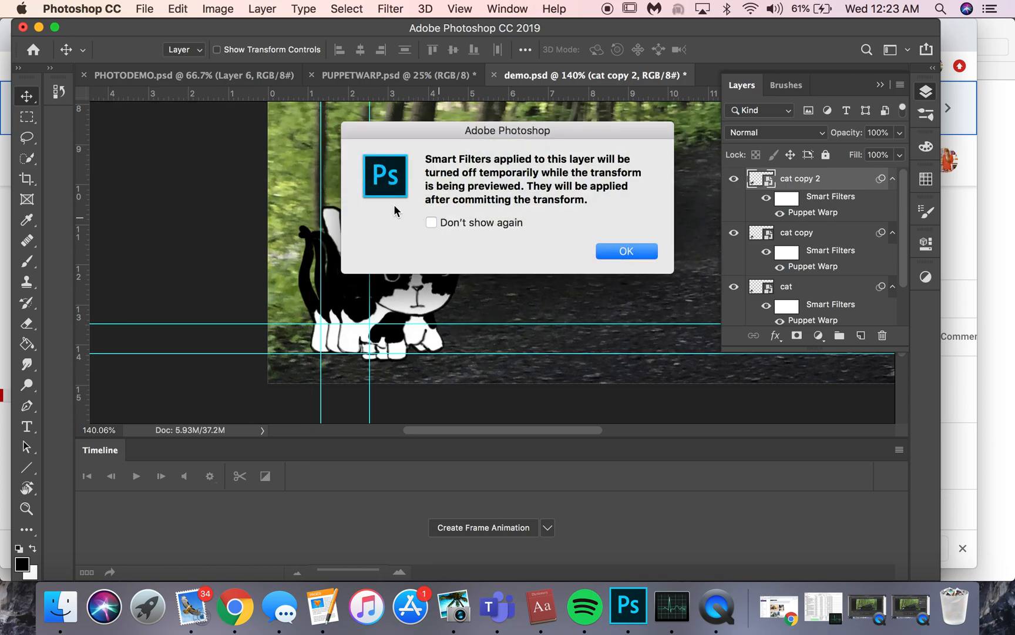
left_click(611, 249)
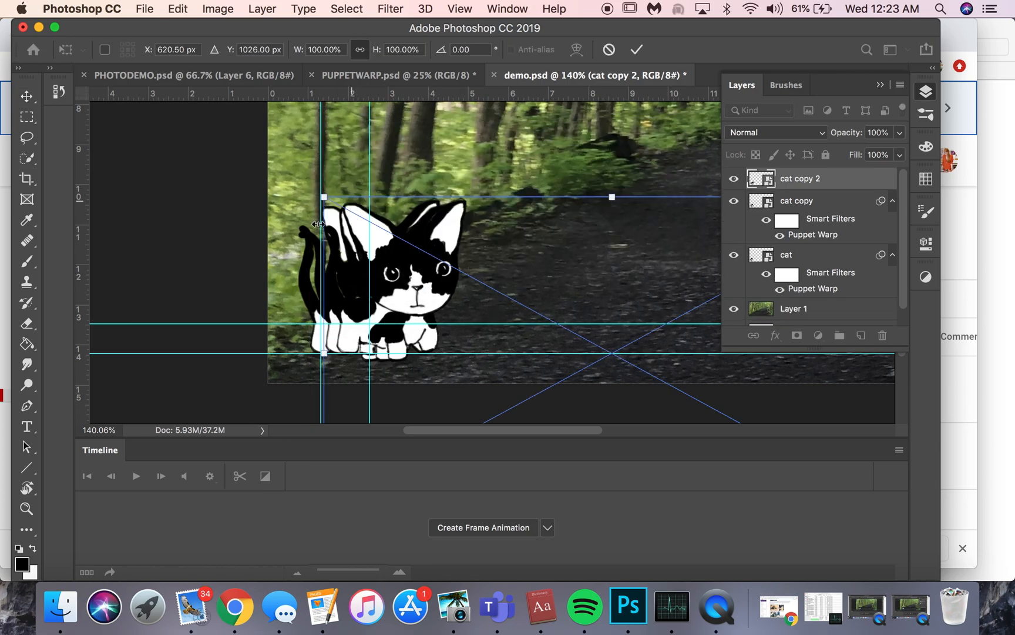
left_click_drag(310, 181, 297, 198)
left_click_drag(419, 290, 436, 285)
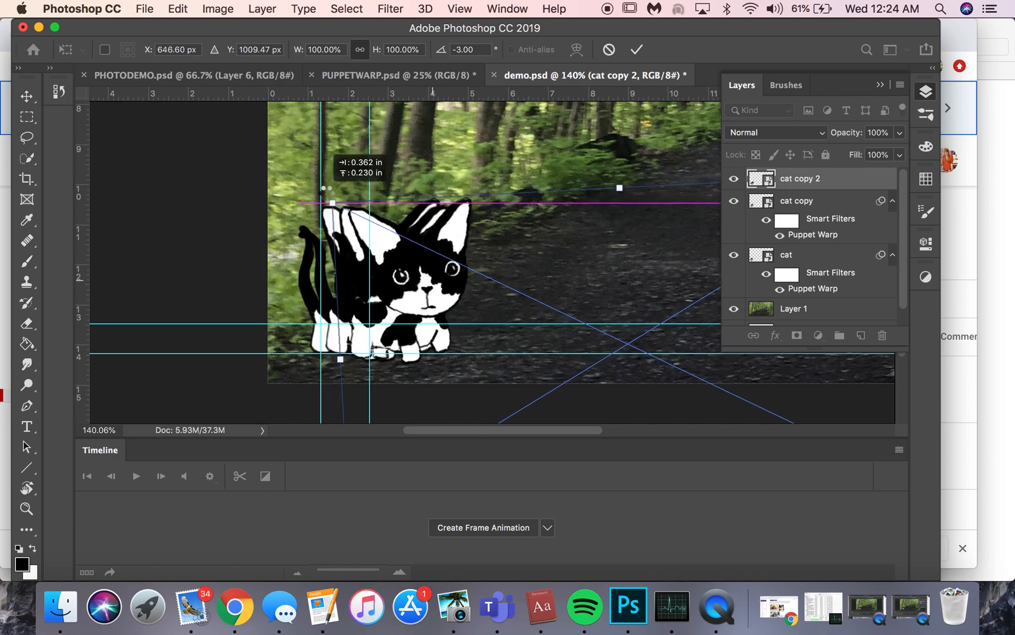
left_click_drag(327, 192, 321, 210)
left_click_drag(427, 287, 423, 285)
key("Return")
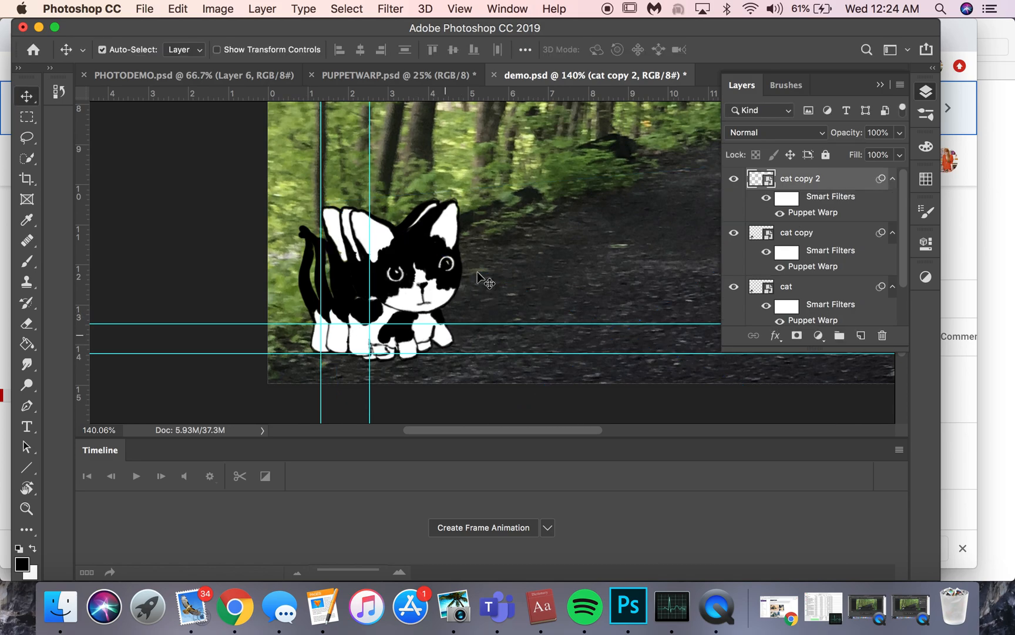
Reopen the second cat copy's Puppet Warp, pull the foremost paw back and down, and move the other front paw forward.
double_click(843, 214)
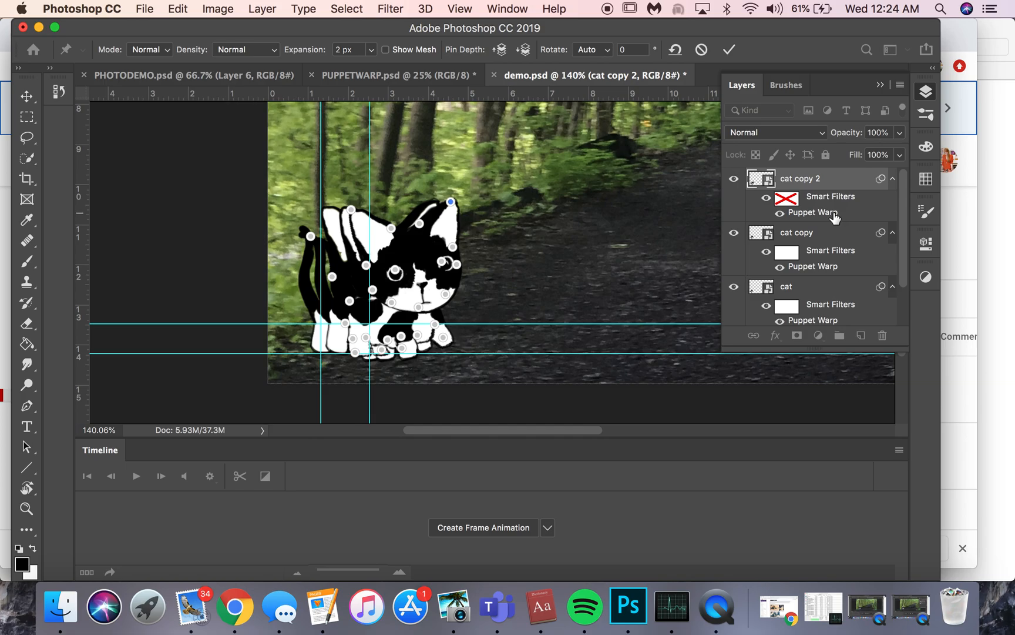
scroll(506, 301, "up", 5)
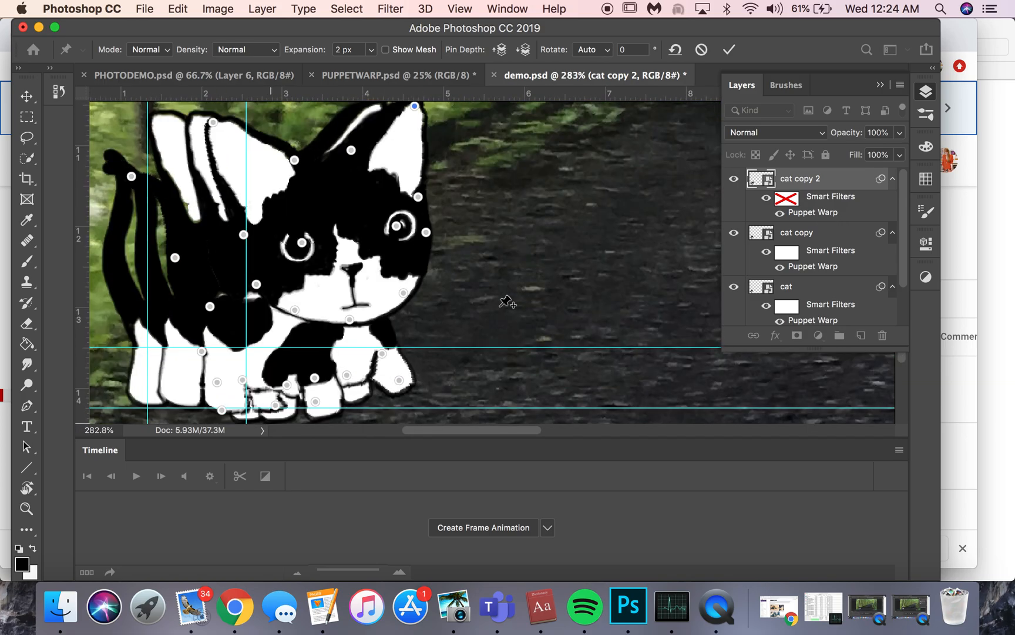
scroll(507, 301, "down", 3)
scroll(222, 257, "up", 4)
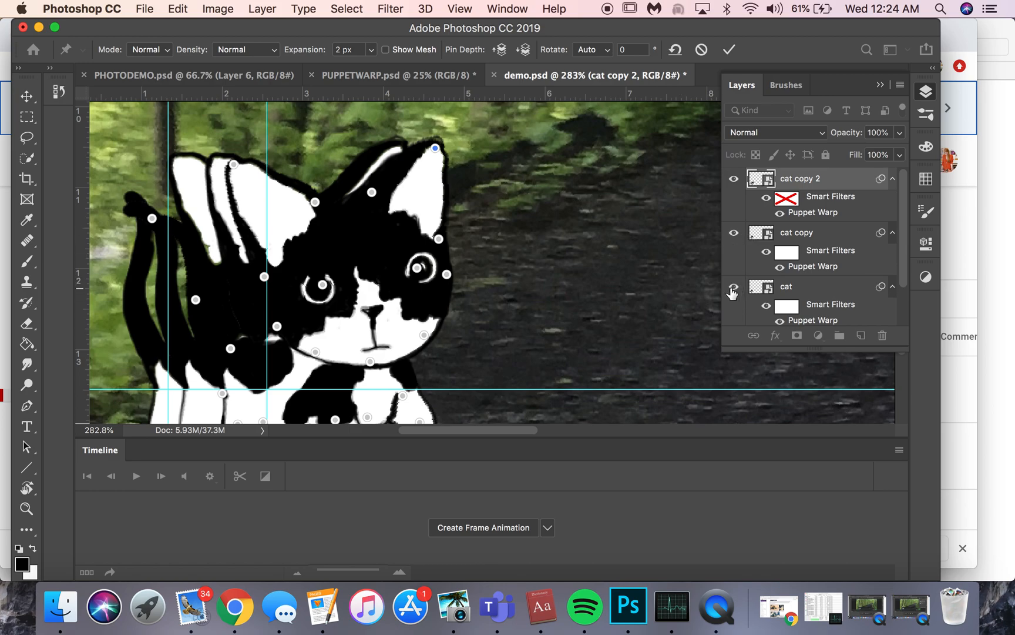
scroll(553, 323, "down", 3)
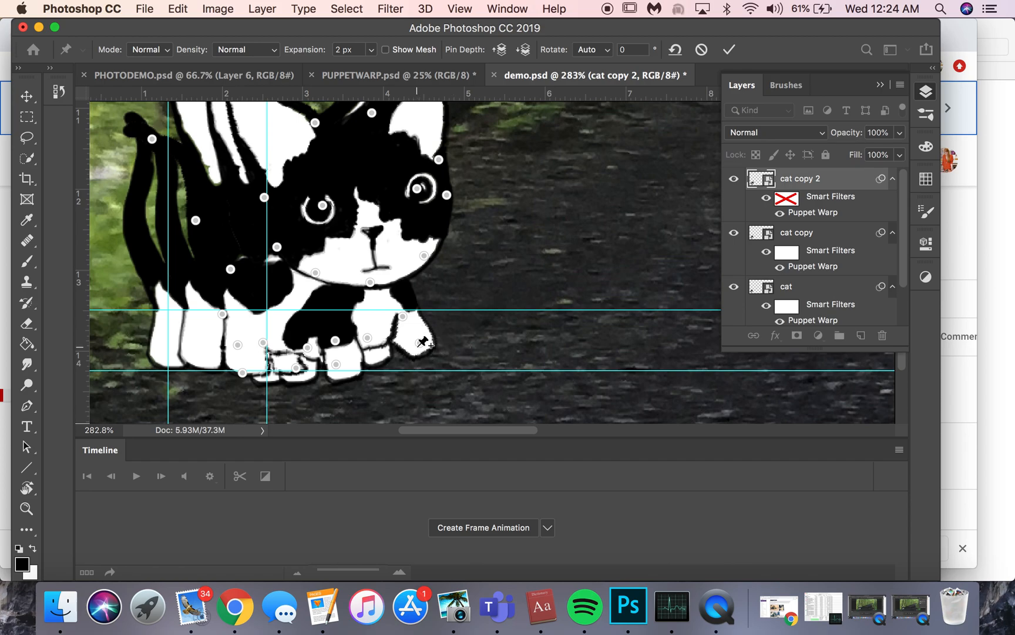
left_click_drag(420, 346, 404, 361)
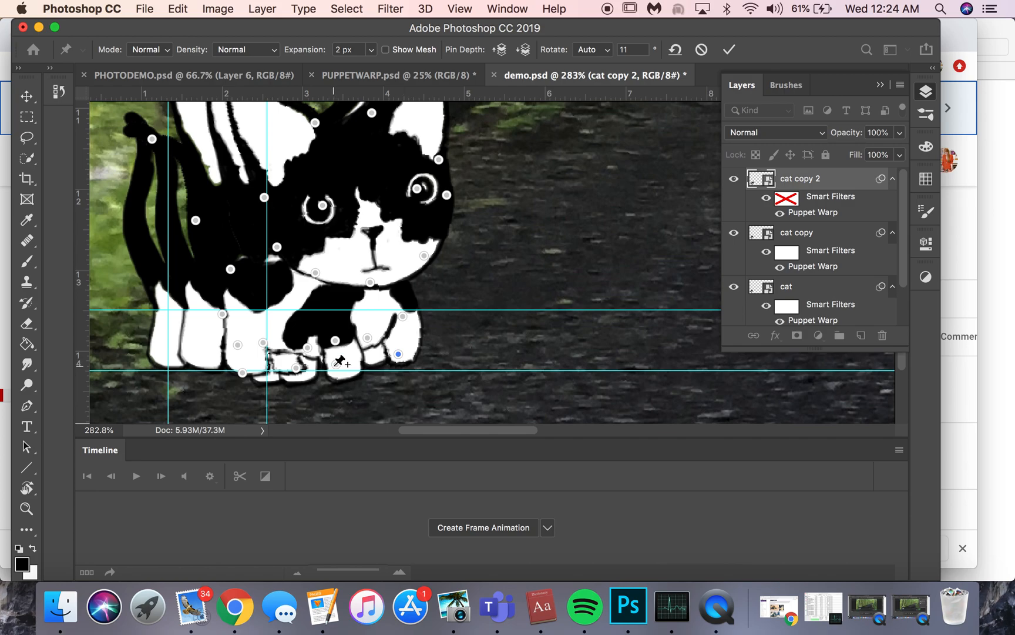
left_click_drag(343, 367, 356, 364)
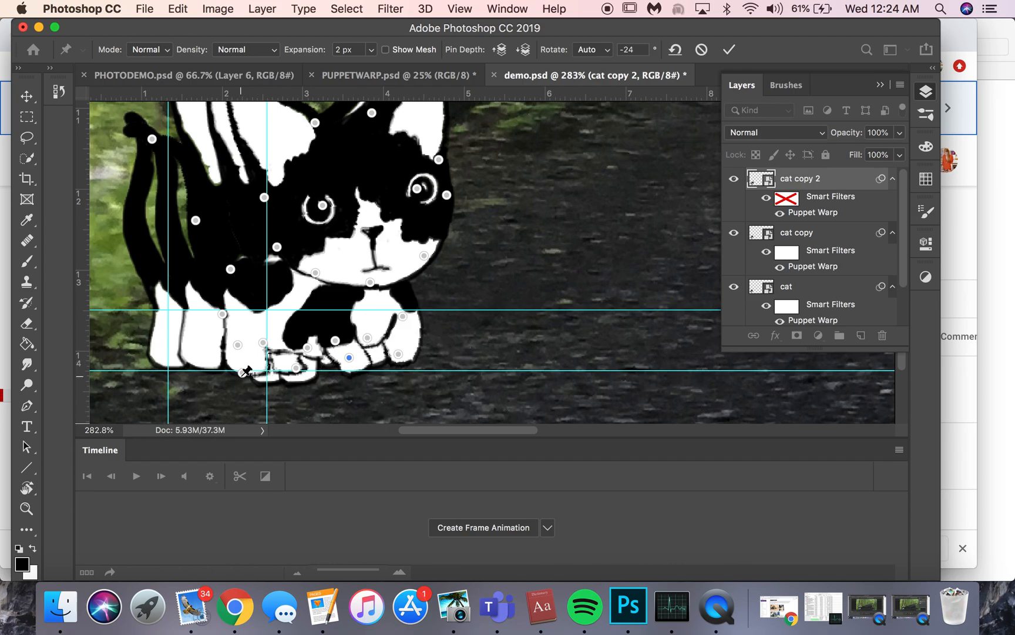
Try to reposition the hindmost paw by moving its pin and adding extra pins, and undo each attempt.
left_click_drag(243, 375, 254, 376)
key("super+z")
left_click(260, 380)
left_click(627, 251)
left_click(260, 373)
key("super+z")
left_click(257, 375)
mouse_move(257, 375)
left_mouse_down()
mouse_move(269, 364)
mouse_move(254, 377)
mouse_move(264, 381)
left_mouse_up()
key("super+z")
key("super+z")
key("super+z")
mouse_move(243, 376)
left_mouse_down()
mouse_move(253, 379)
mouse_move(246, 374)
left_mouse_up()
key("super+z")
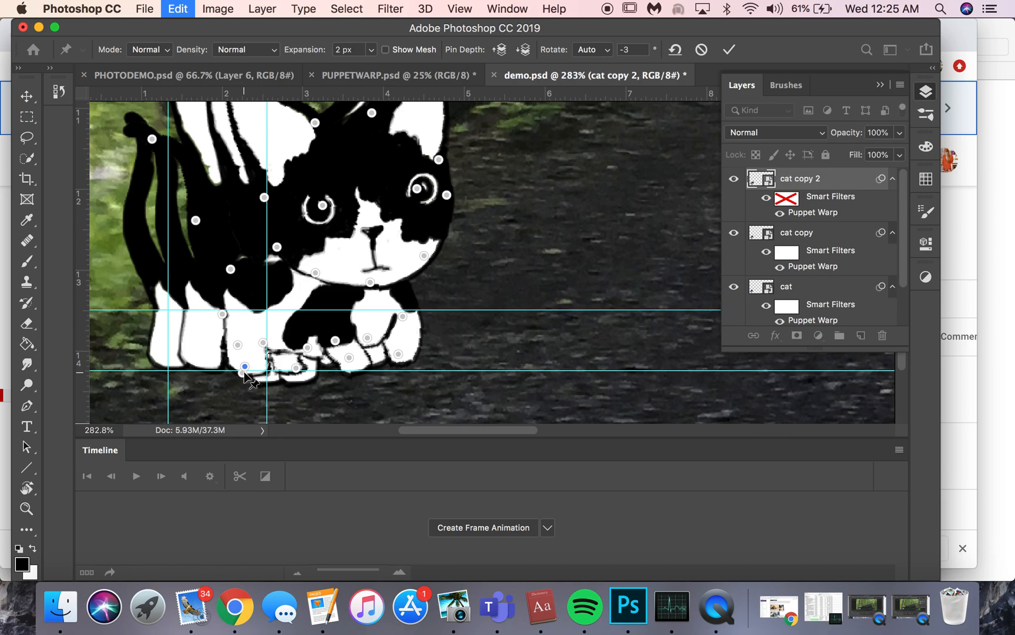
left_click_drag(248, 375, 243, 374)
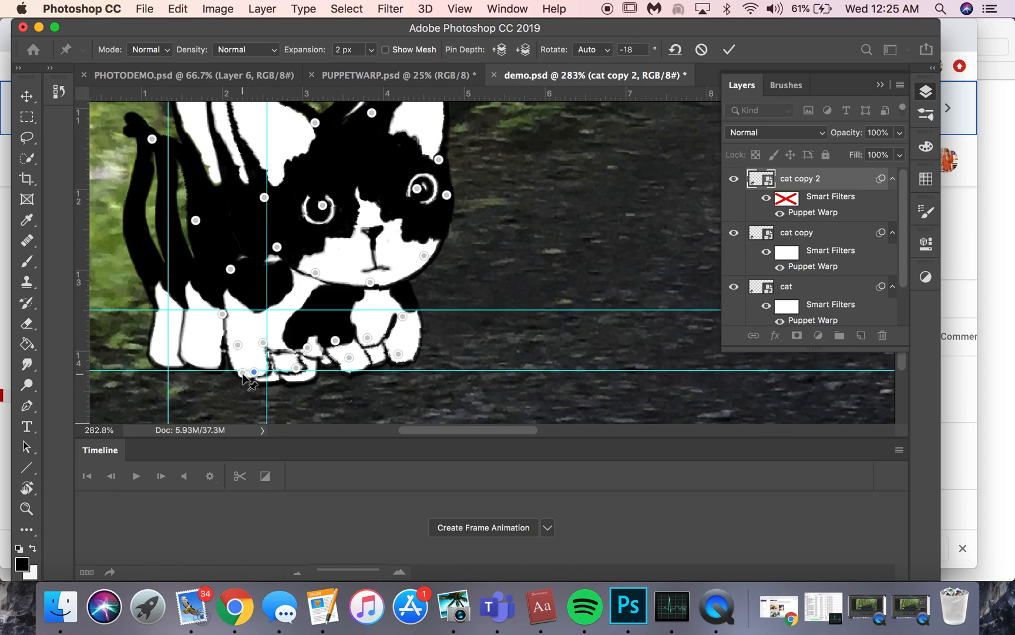
key("super+z")
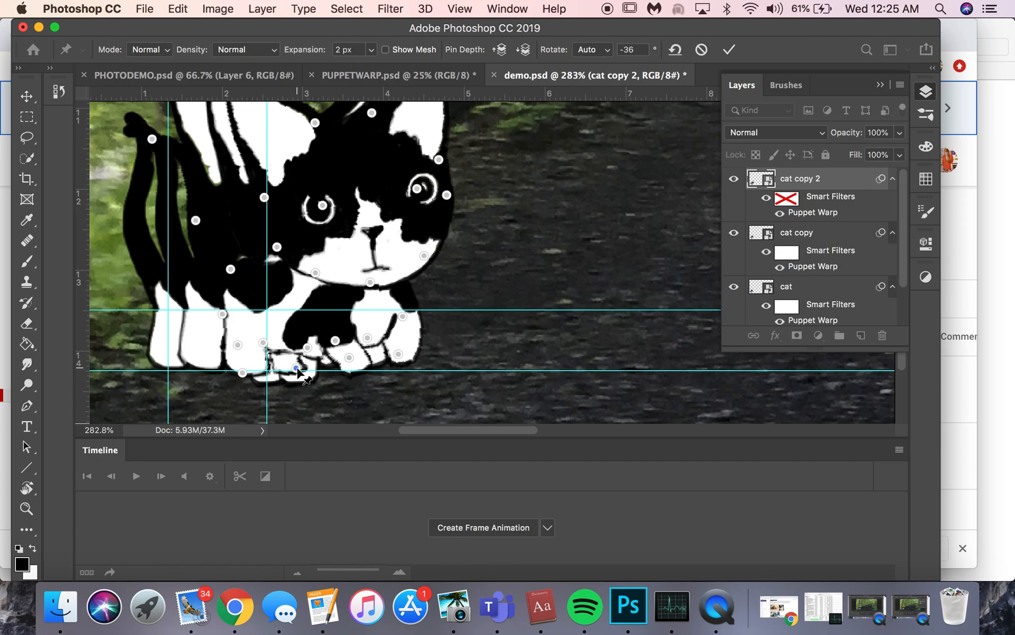
Pull the inner back paw's pin back and down, and add a pin at the front of the hindmost paw.
mouse_move(295, 367)
left_mouse_down()
mouse_move(272, 374)
mouse_move(285, 380)
left_mouse_up()
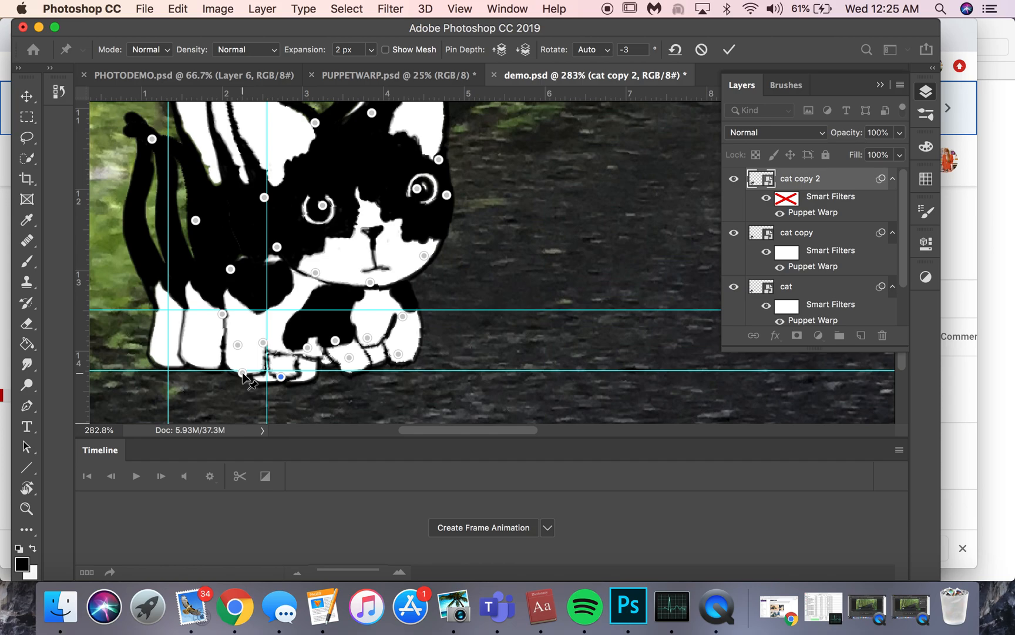
left_click_drag(244, 360, 263, 379)
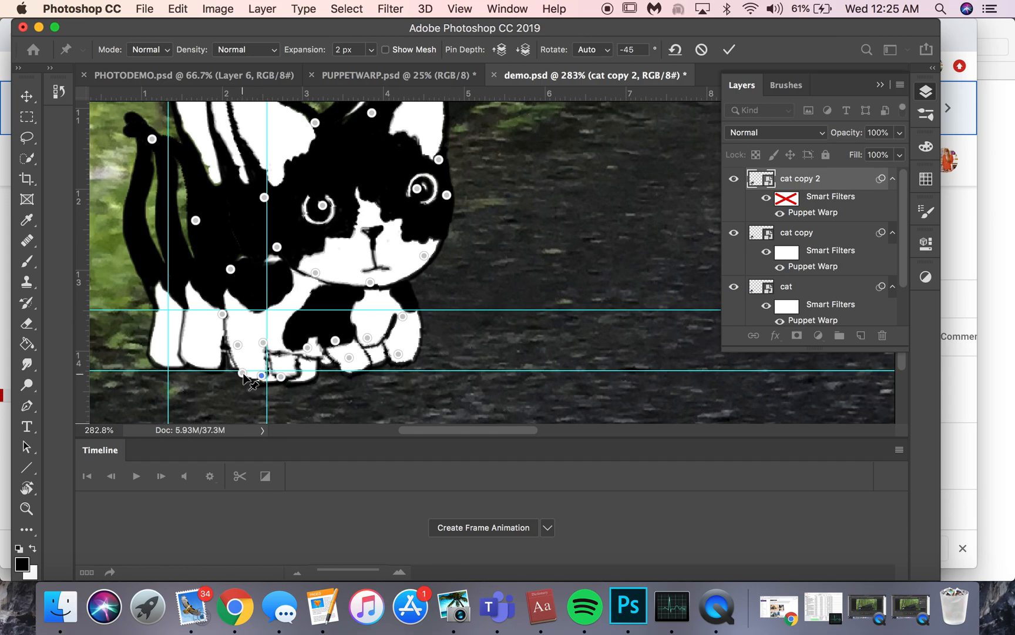
Try again to shift the pin at the heel of the hindmost paw and undo the attempts.
left_click(242, 373, "alt")
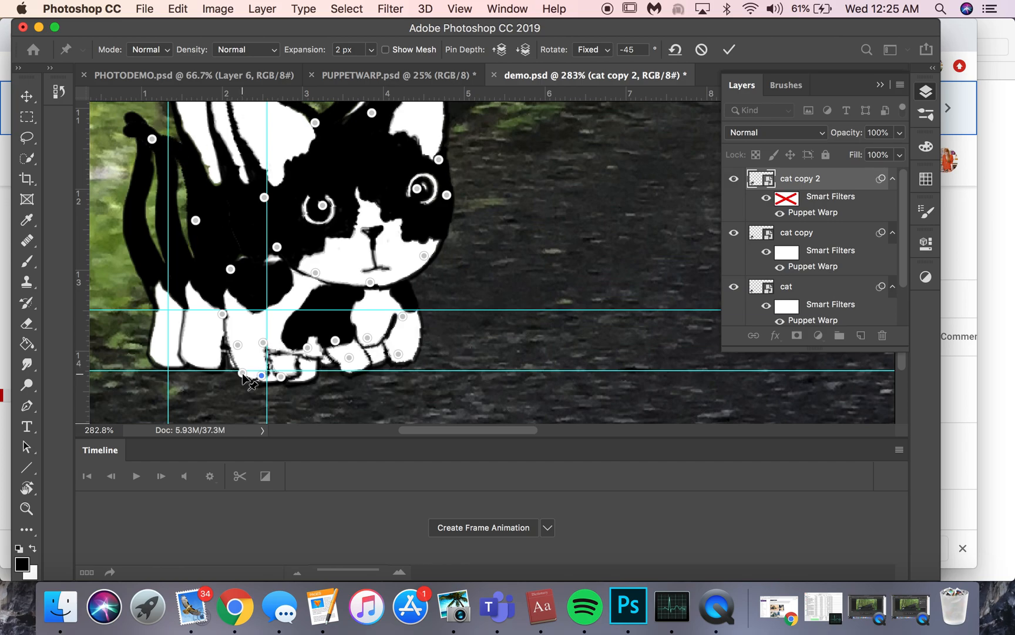
left_click_drag(243, 373, 239, 373)
key("super+z")
left_click_drag(242, 372, 237, 362)
key("super+z")
key("super+z")
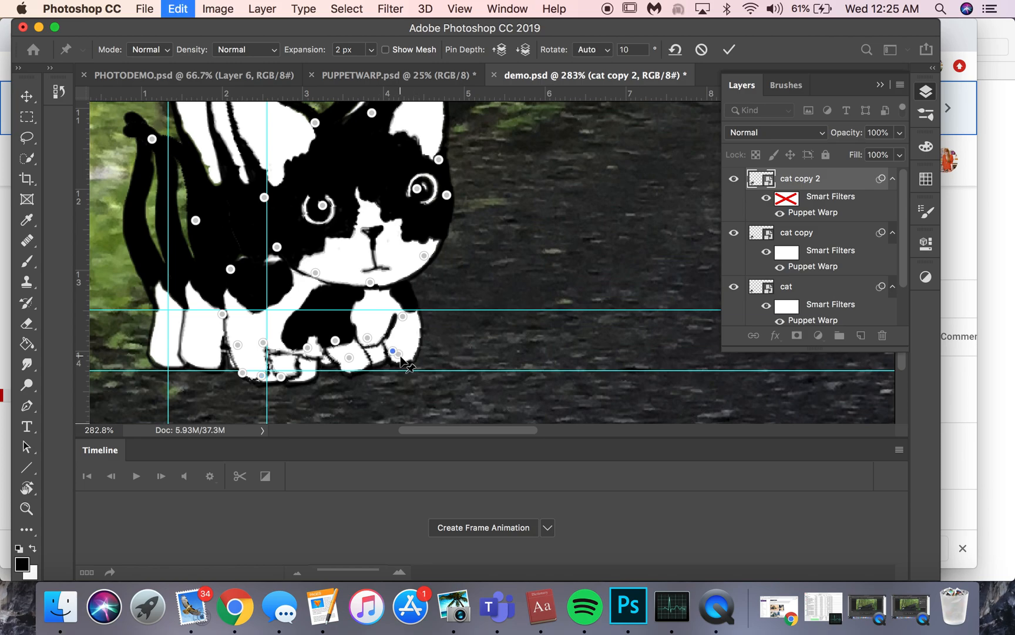
Nudge the foremost paw's pin forward and slightly up, and commit the second cat copy's Puppet Warp.
left_click_drag(399, 354, 406, 352)
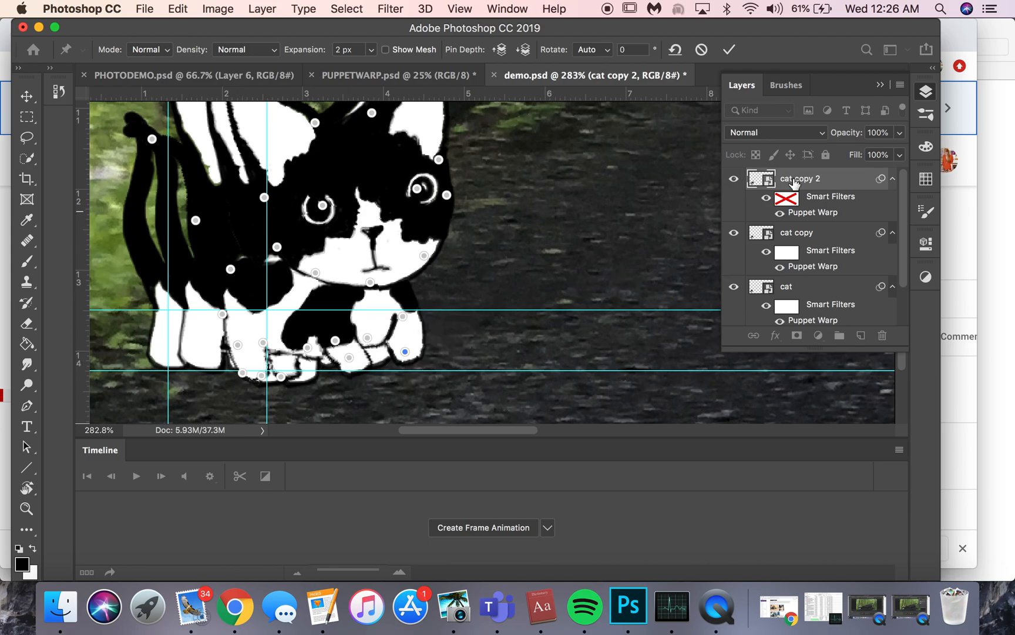
left_click(729, 49)
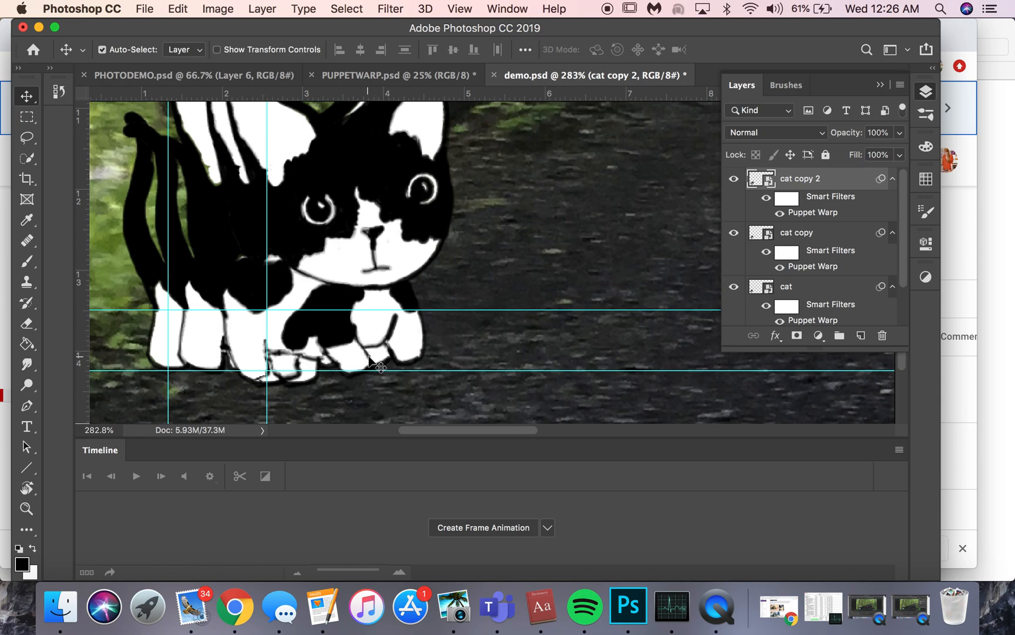
scroll(292, 473, "down", 2)
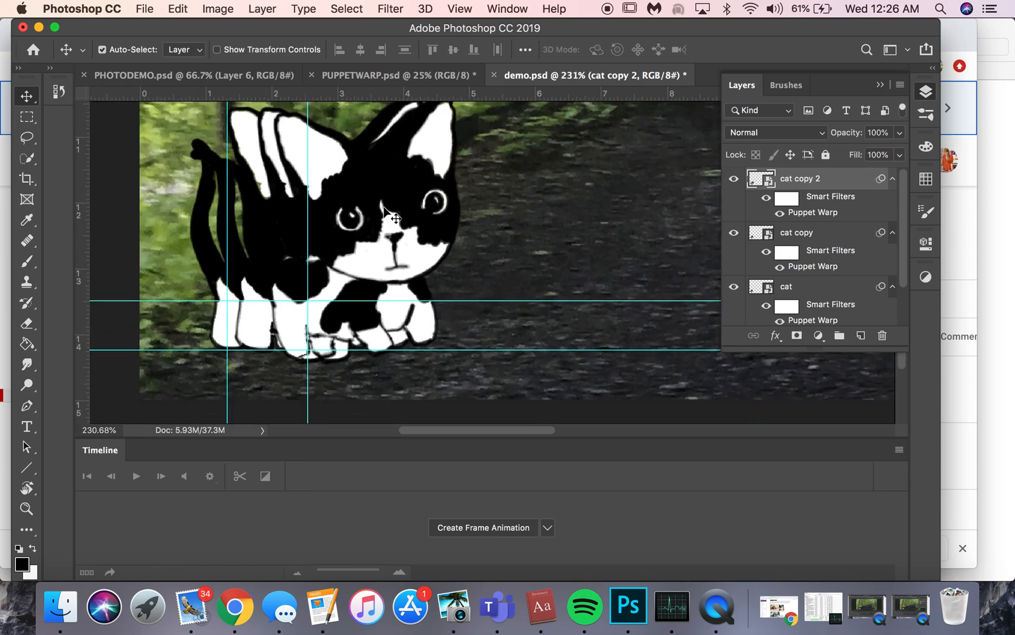
Reopen the Puppet Warp of cat copy 2, select all head pins together, move the head slightly forward and down, and commit the warp.
scroll(396, 229, "up", 2)
double_click(834, 213)
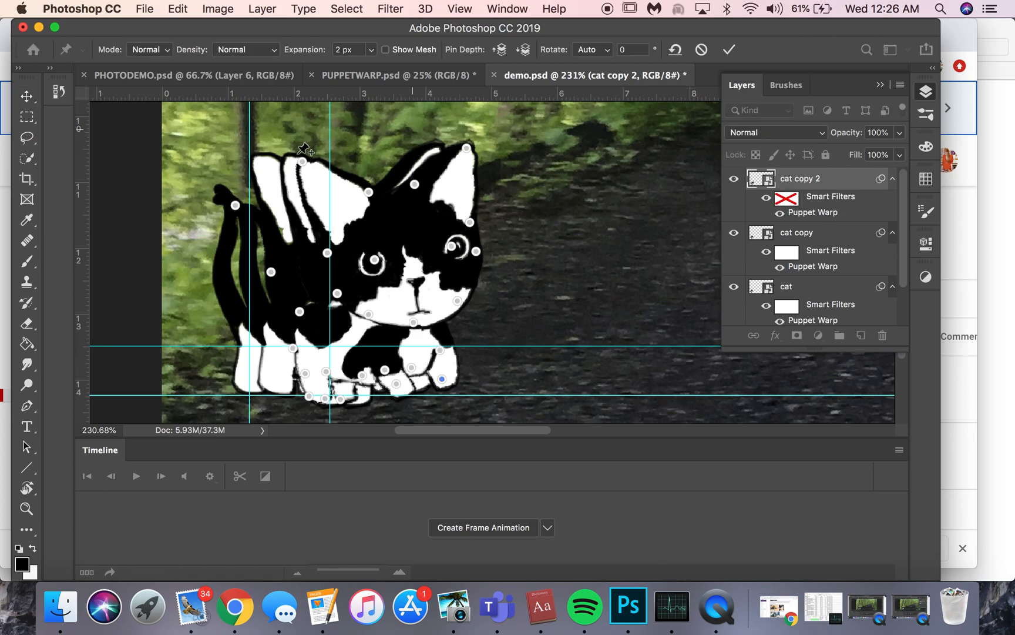
scroll(305, 160, "up", 4)
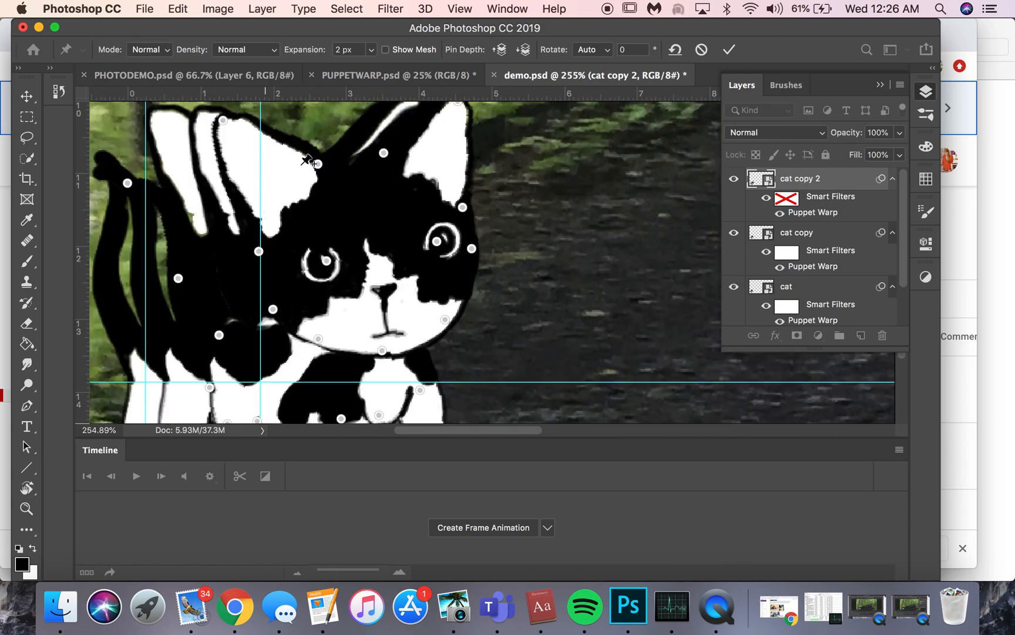
scroll(200, 139, "left", 3)
scroll(200, 139, "up", 1)
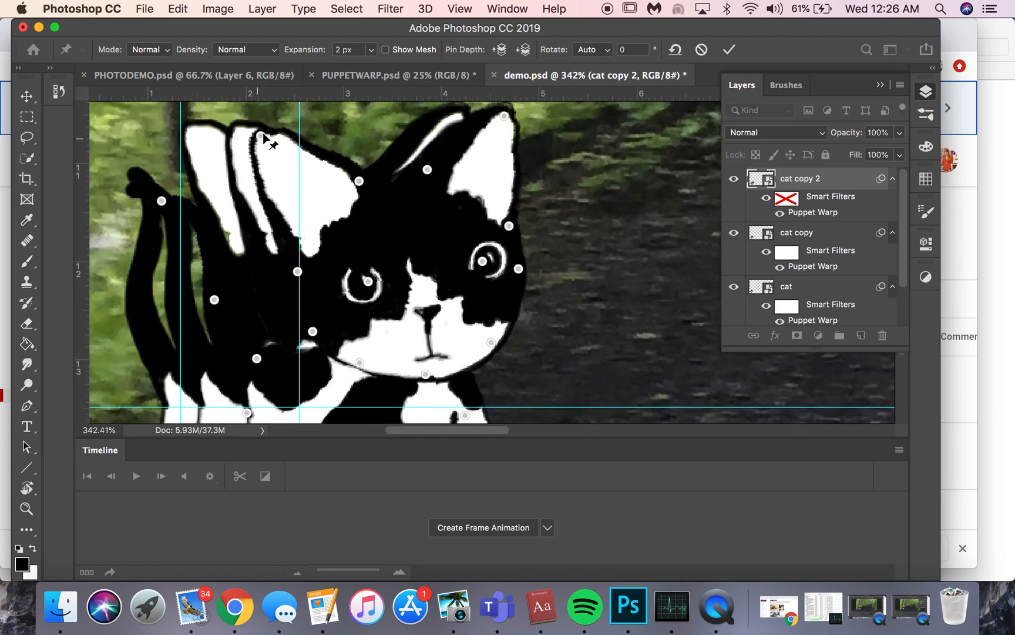
left_click(260, 135)
left_click(359, 181, "shift")
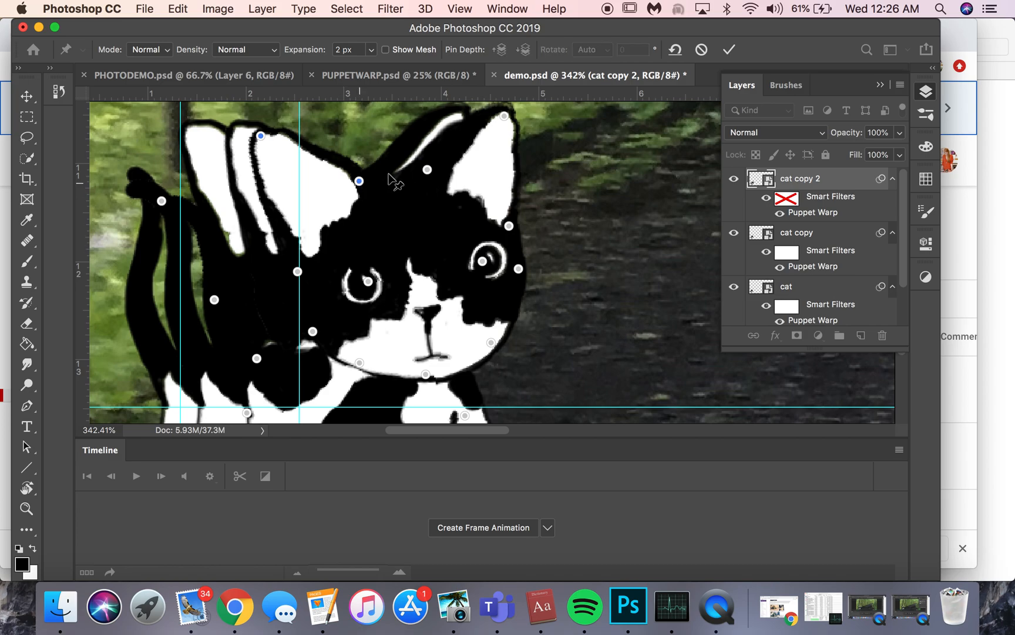
left_click(427, 169)
left_click(371, 277)
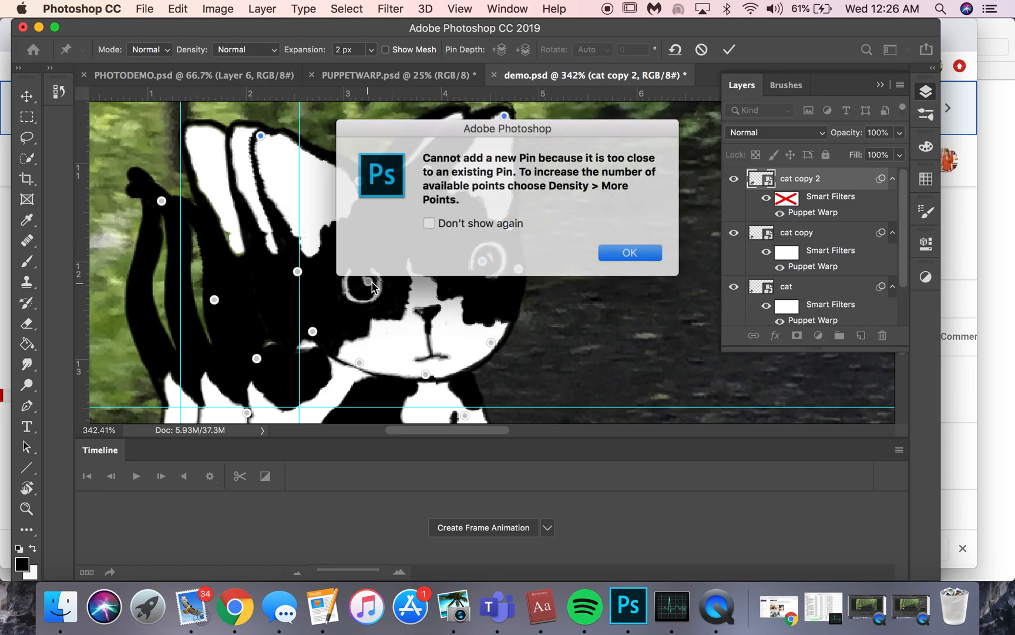
left_click(627, 252)
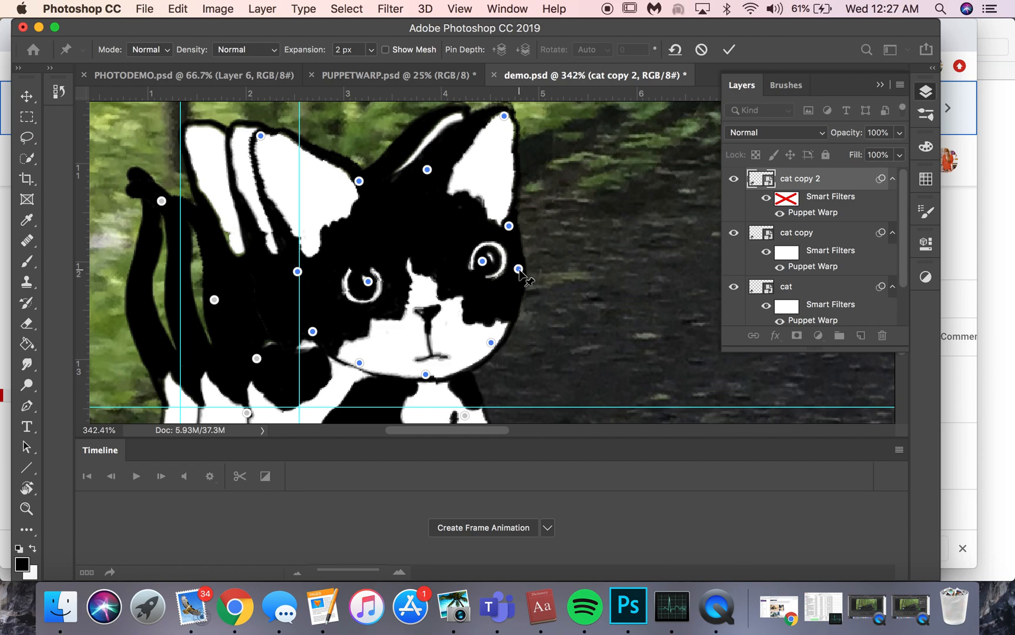
scroll(520, 264, "down", 1)
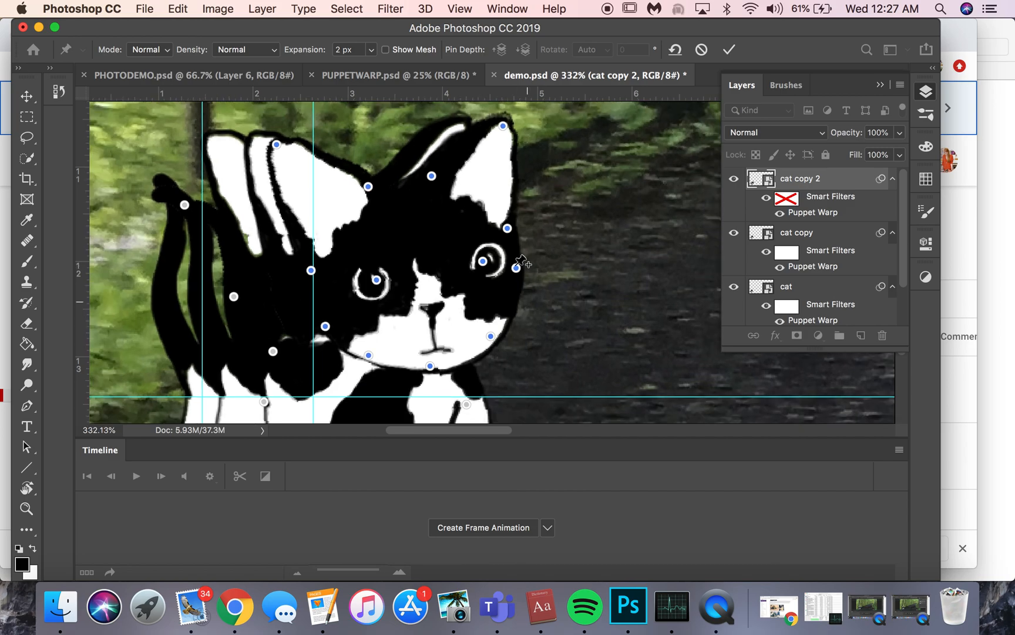
scroll(521, 262, "down", 3)
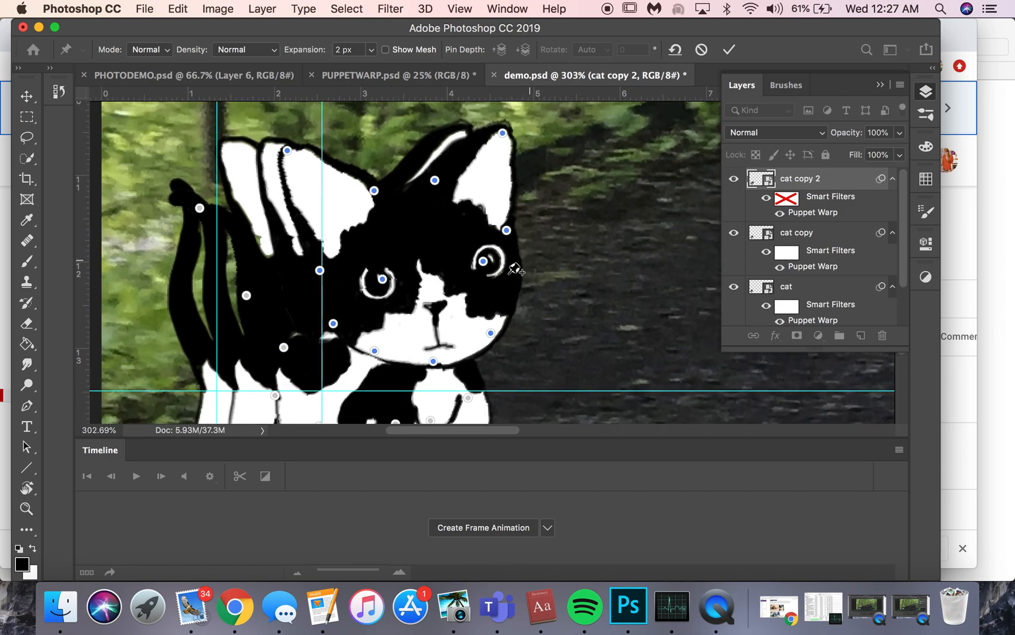
left_click(514, 268)
left_click_drag(514, 268, 534, 286)
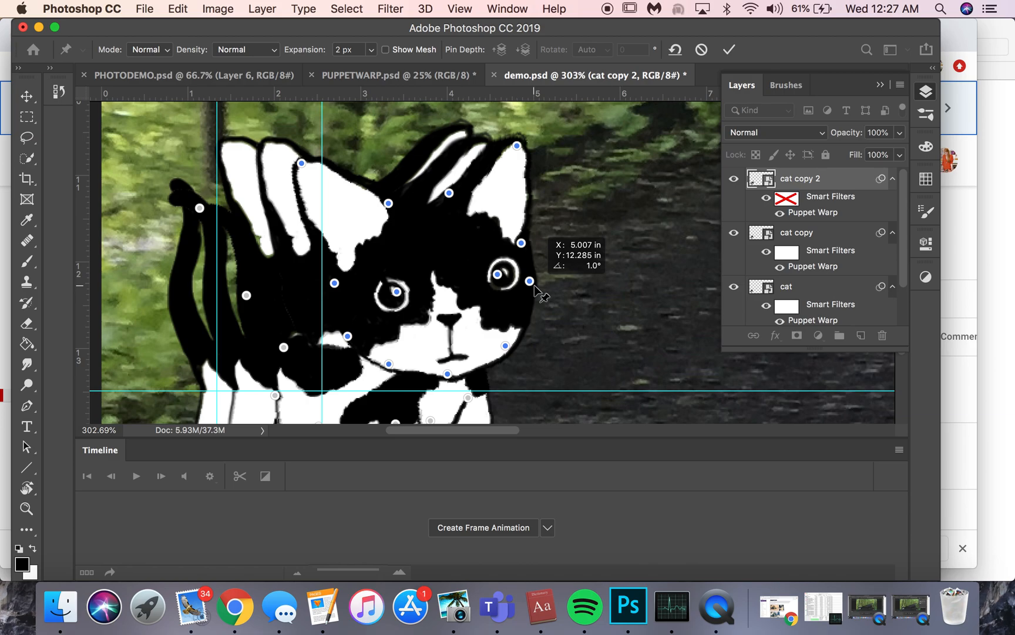
mouse_move(534, 288)
left_mouse_down()
mouse_move(539, 299)
mouse_move(542, 277)
mouse_move(530, 270)
mouse_move(533, 302)
mouse_move(505, 301)
mouse_move(536, 301)
mouse_move(518, 287)
mouse_move(518, 266)
mouse_move(519, 294)
mouse_move(530, 288)
left_mouse_up()
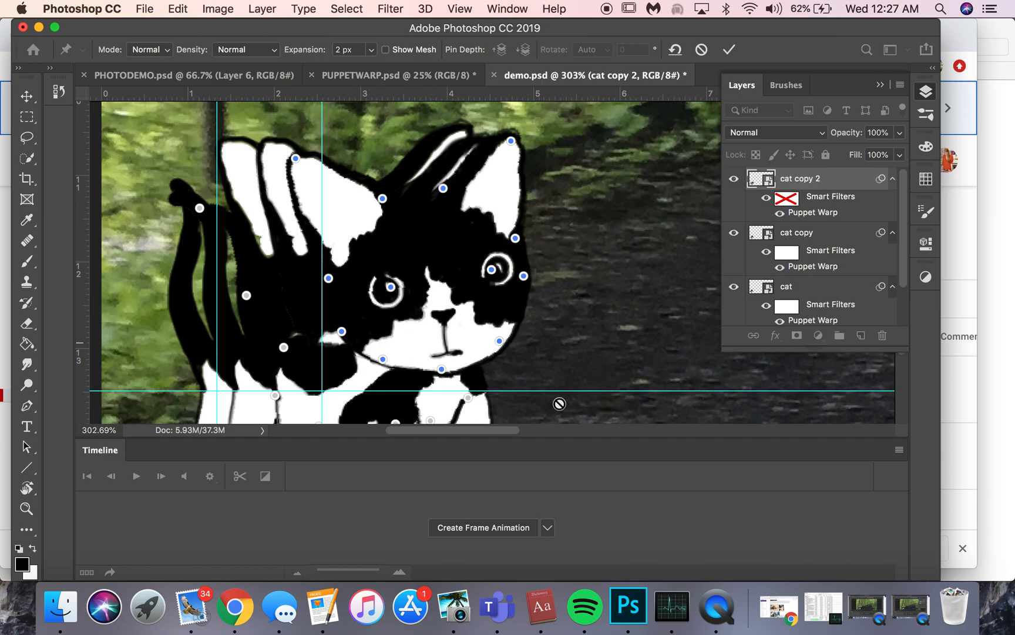
left_click(728, 49)
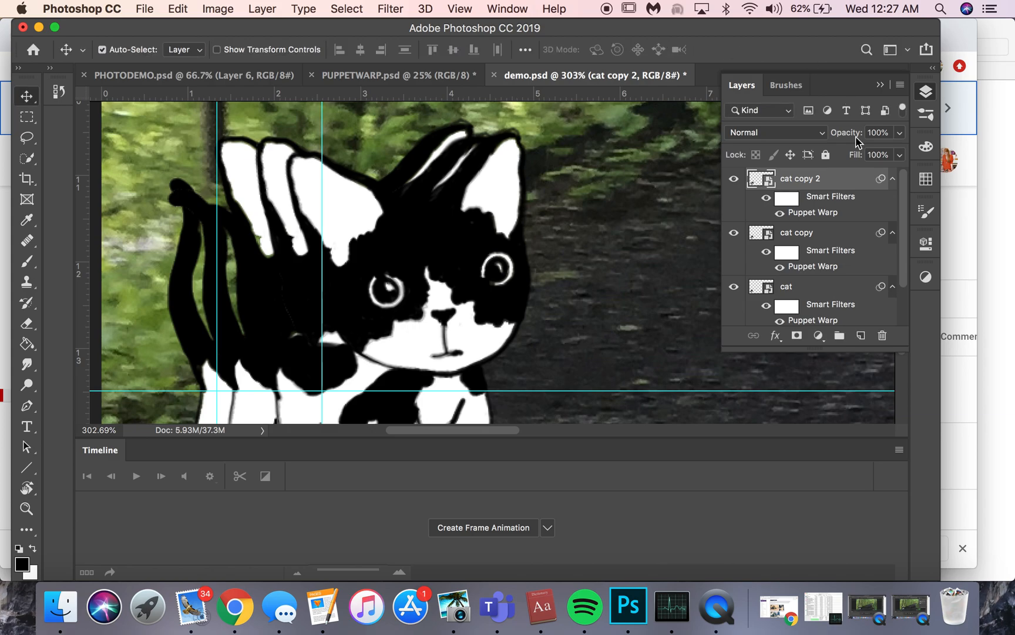
Create a frame animation and make frames from the layers.
scroll(535, 236, "down", 5)
scroll(536, 238, "down", 10)
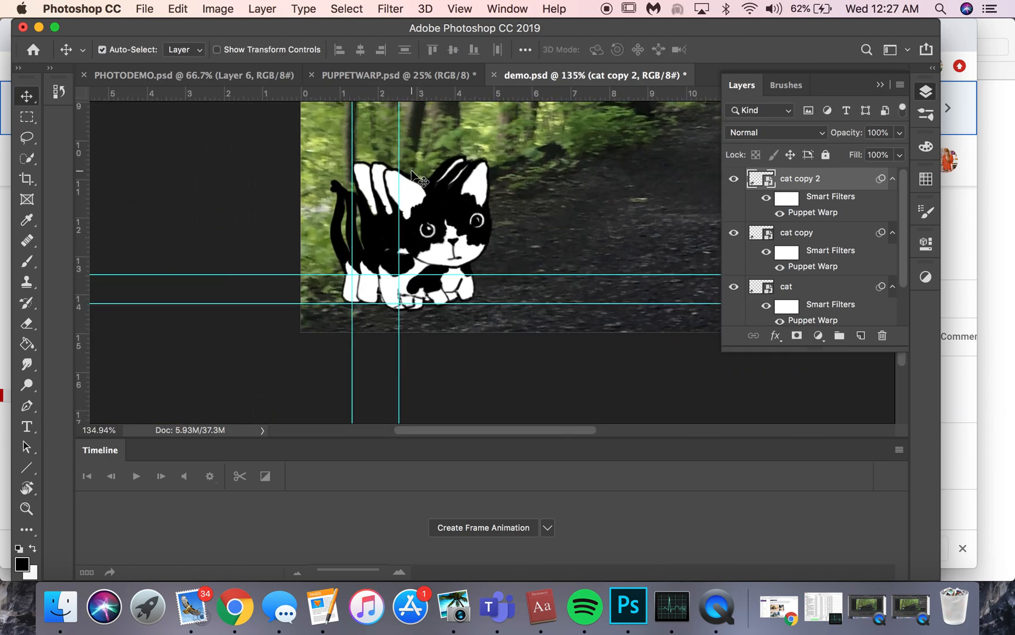
scroll(412, 171, "right", 5)
scroll(412, 171, "up", 2)
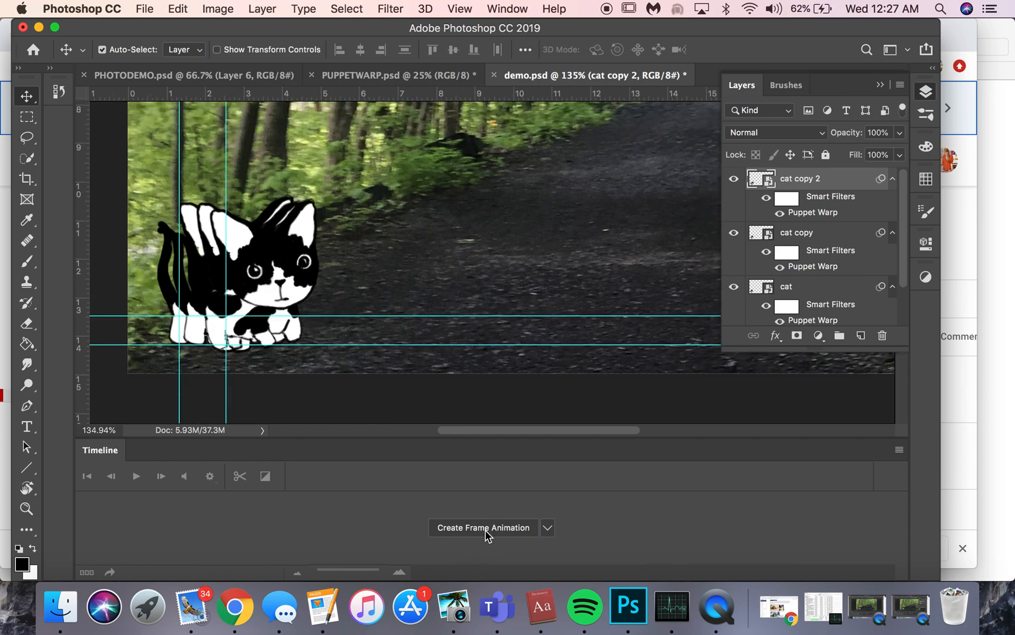
left_click(486, 528)
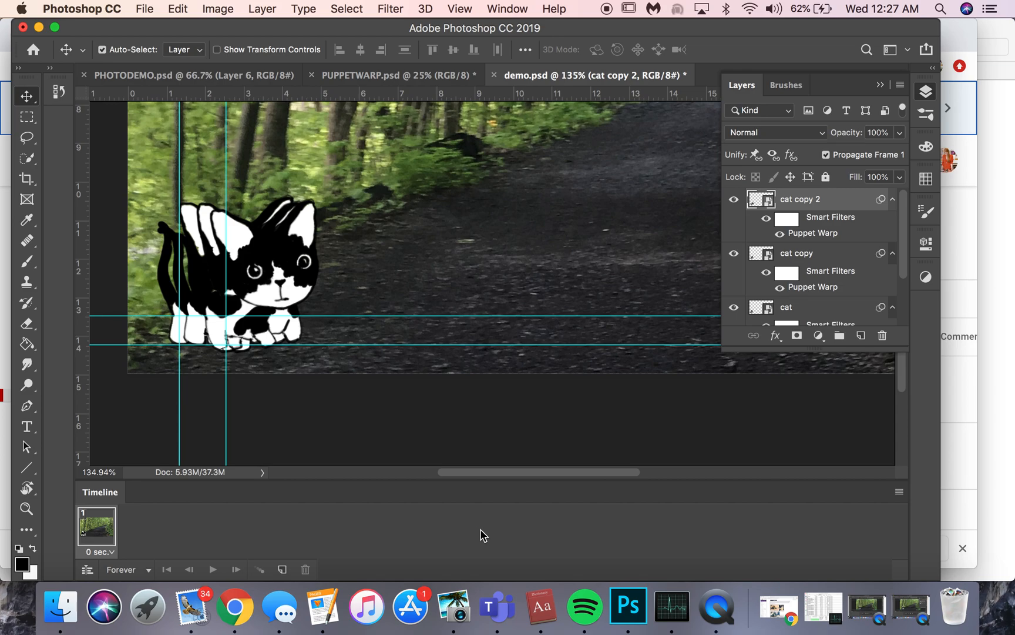
left_click(899, 491)
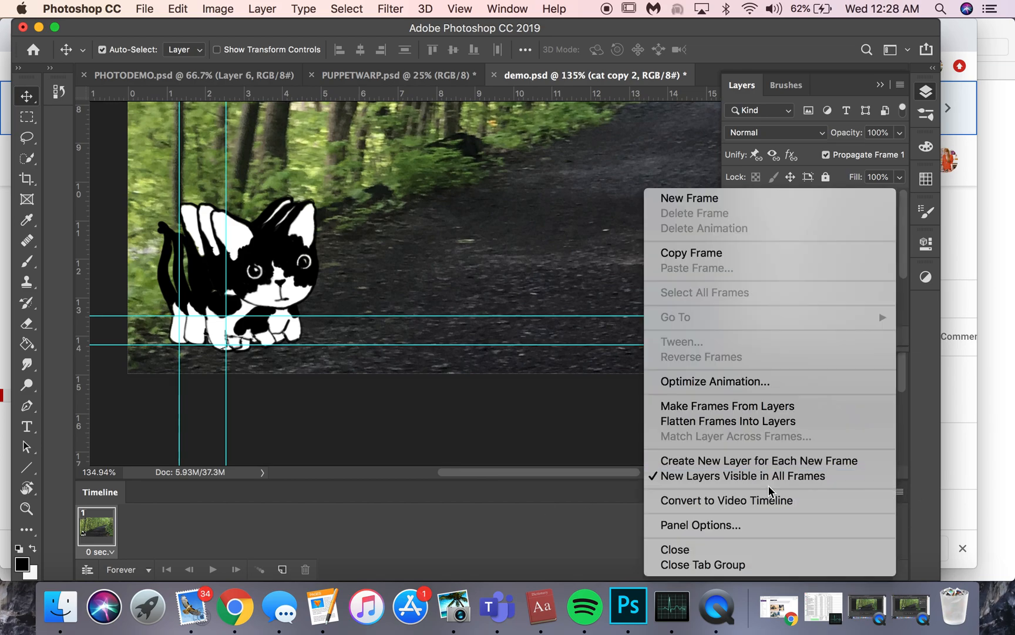
left_click(759, 407)
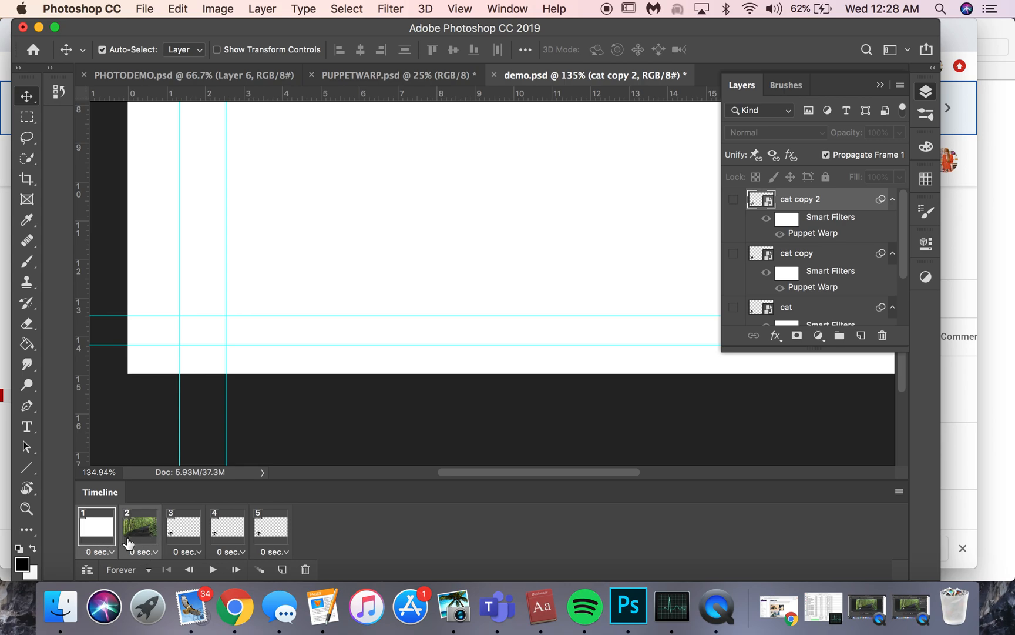
Delete the first two animation frames, the white background and the forest photo without the cat.
left_click(129, 539)
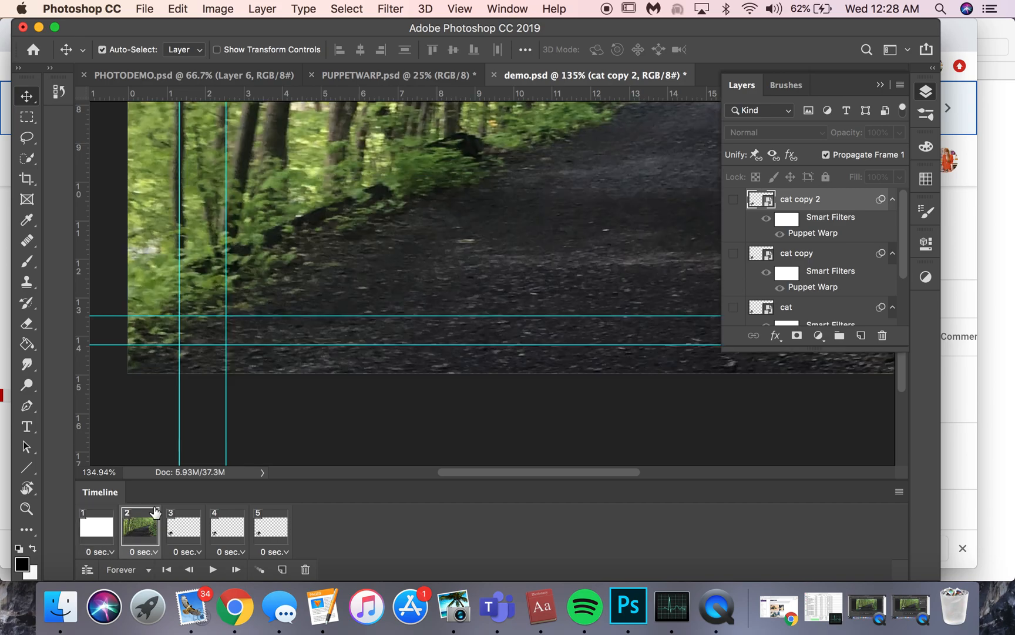
scroll(797, 297, "down", 3)
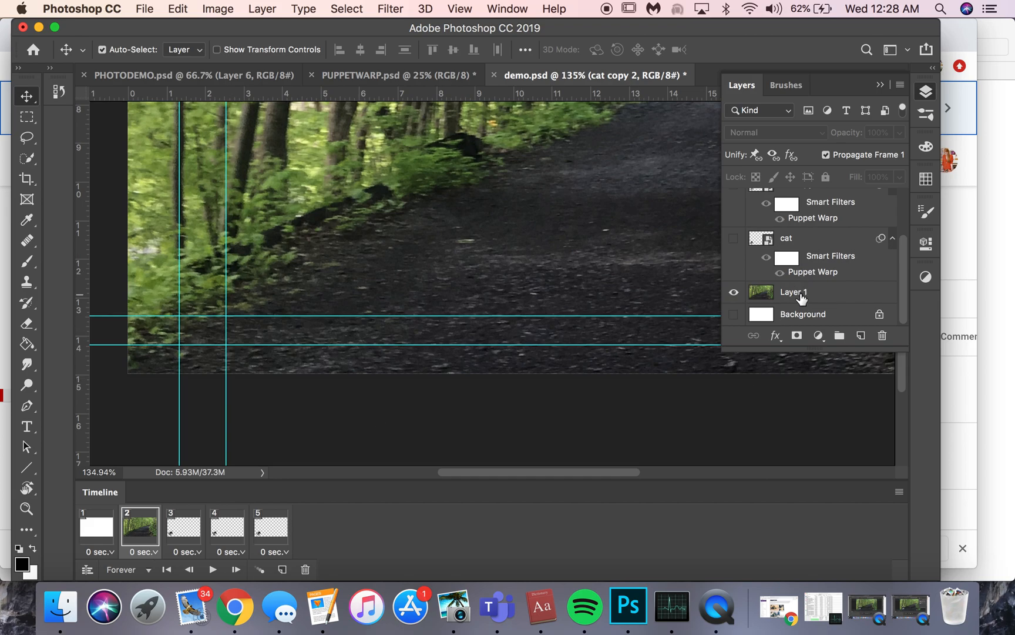
left_click(99, 547, "shift")
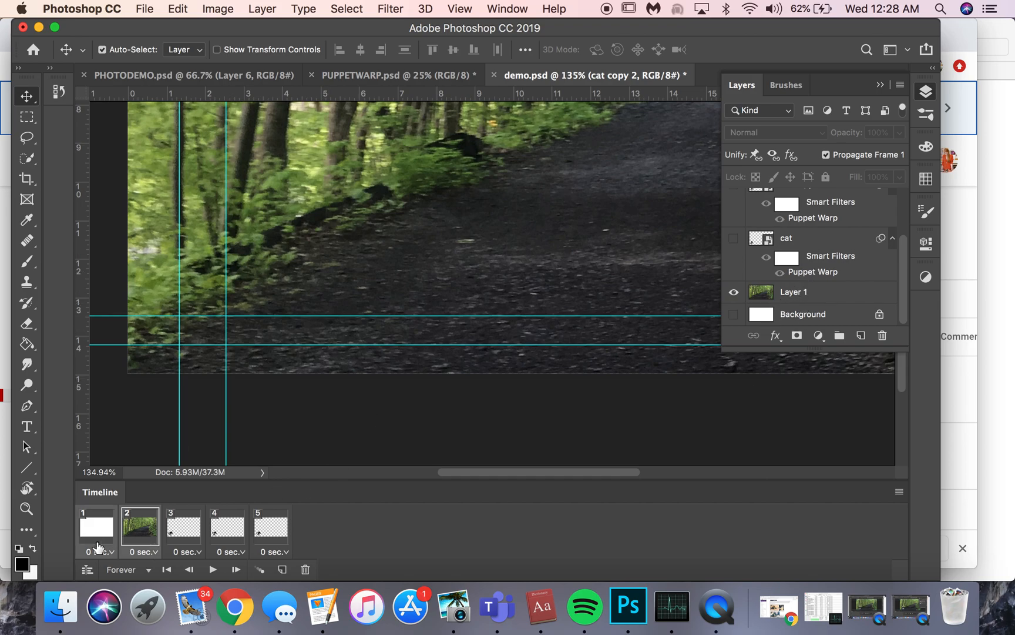
left_click(305, 569)
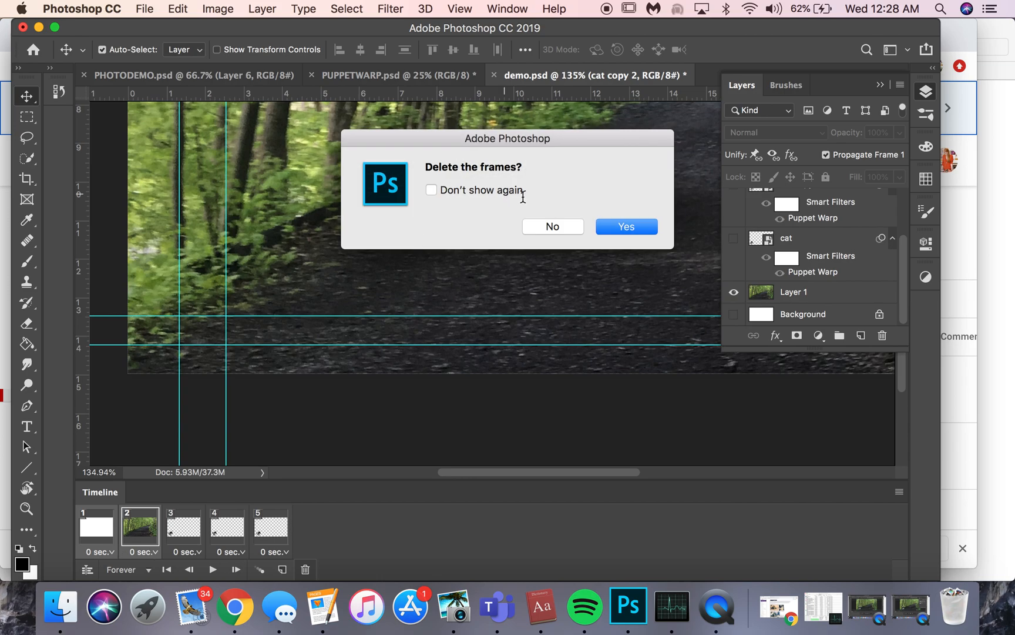
left_click(613, 228)
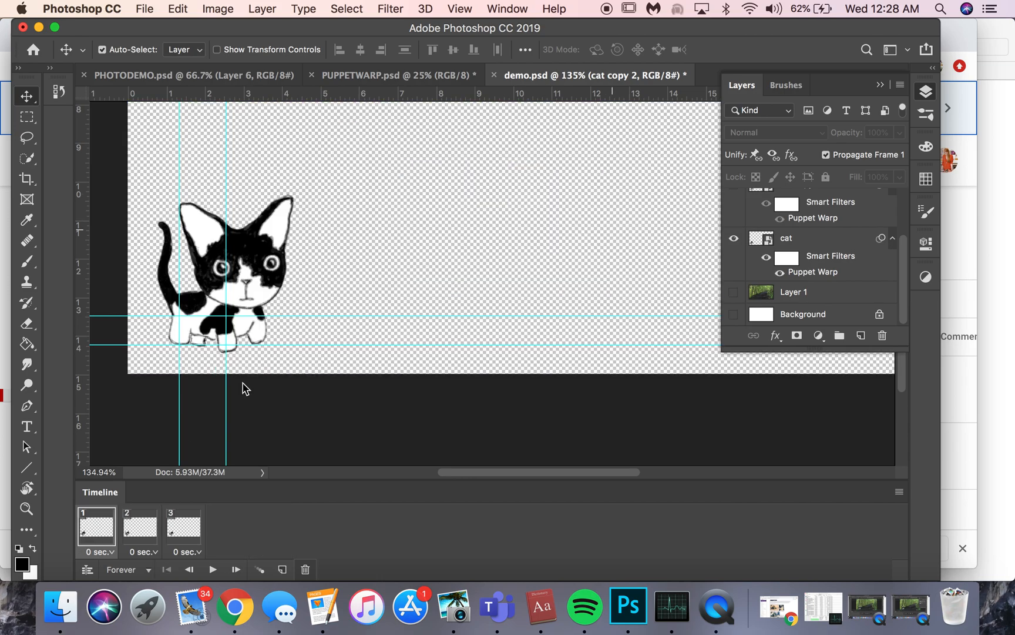
Select all three cat frames and make the forest photo on Layer 1 visible in them.
left_click(148, 532)
left_click(176, 531)
left_click(98, 540)
left_click(141, 539)
left_click(183, 541)
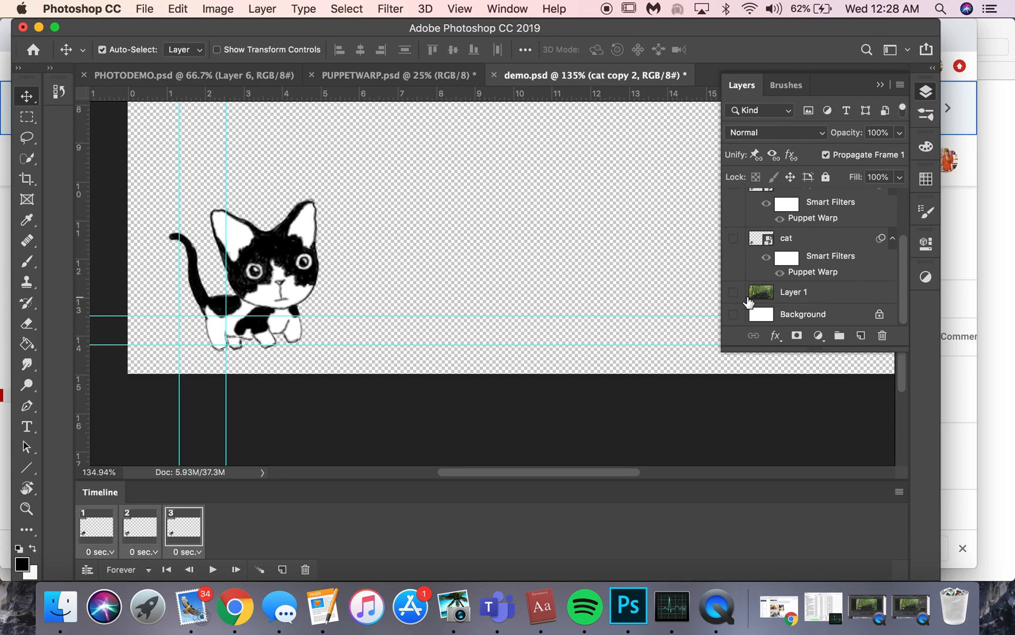
left_click(734, 293)
Play the three-frame cat animation and stop it.
scroll(585, 335, "down", 3)
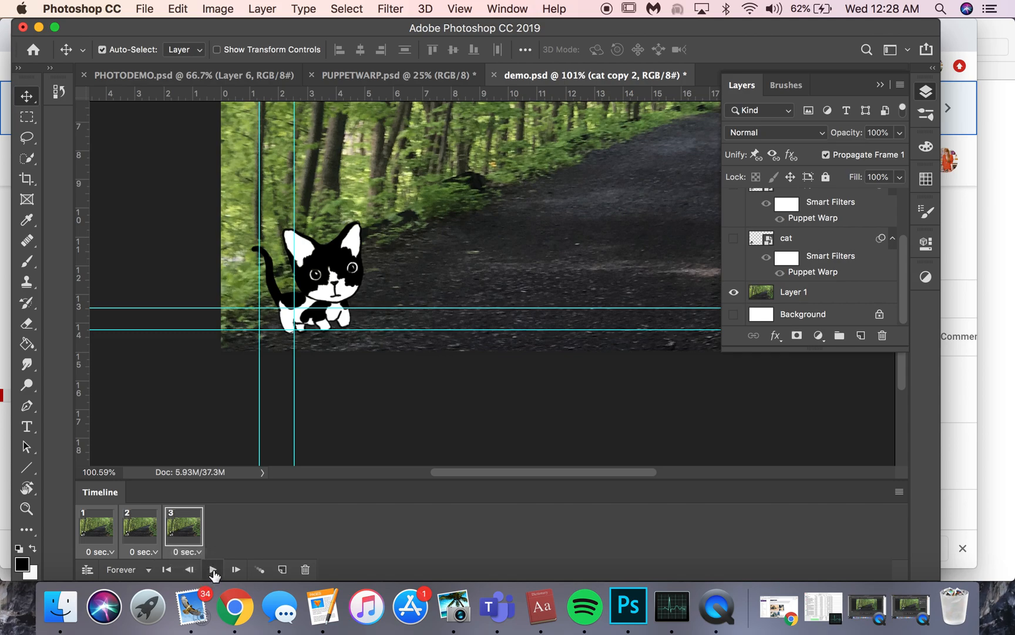
left_click(212, 570)
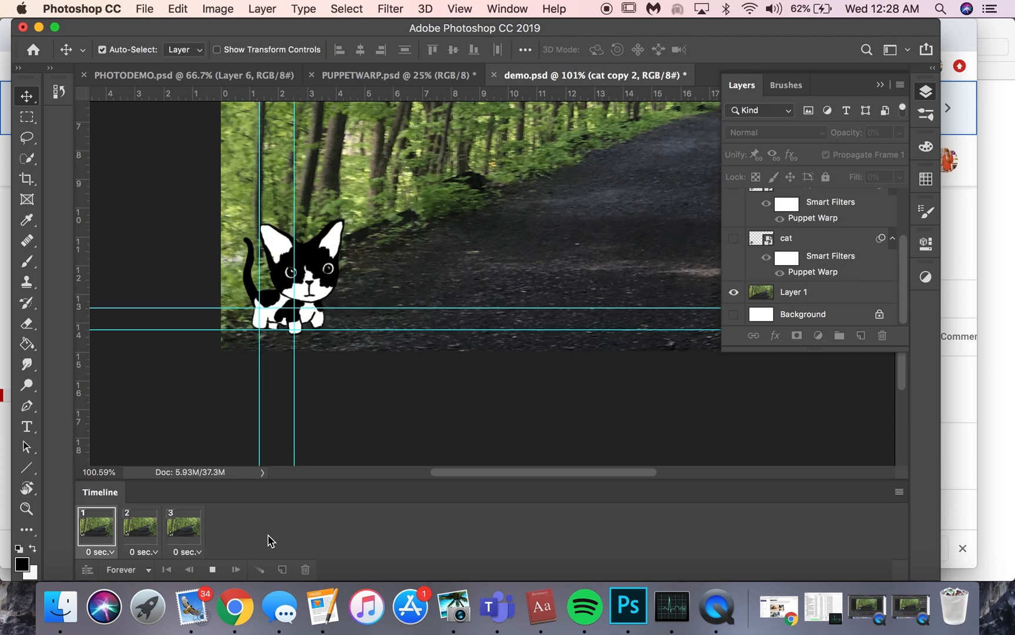
left_click(212, 570)
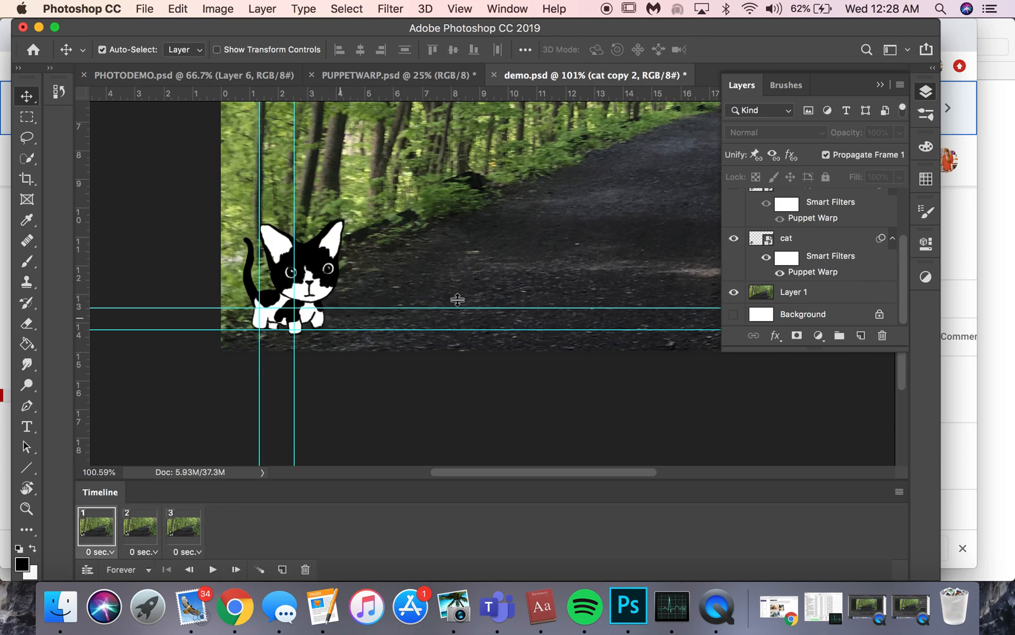
scroll(441, 293, "right", 10)
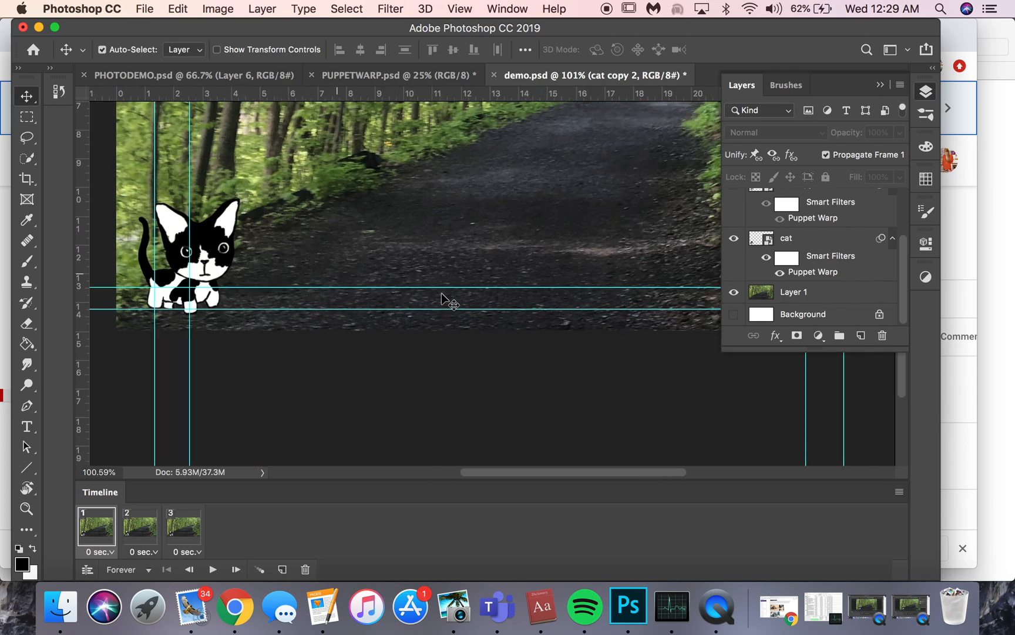
scroll(441, 292, "left", 4)
scroll(441, 293, "down", 5)
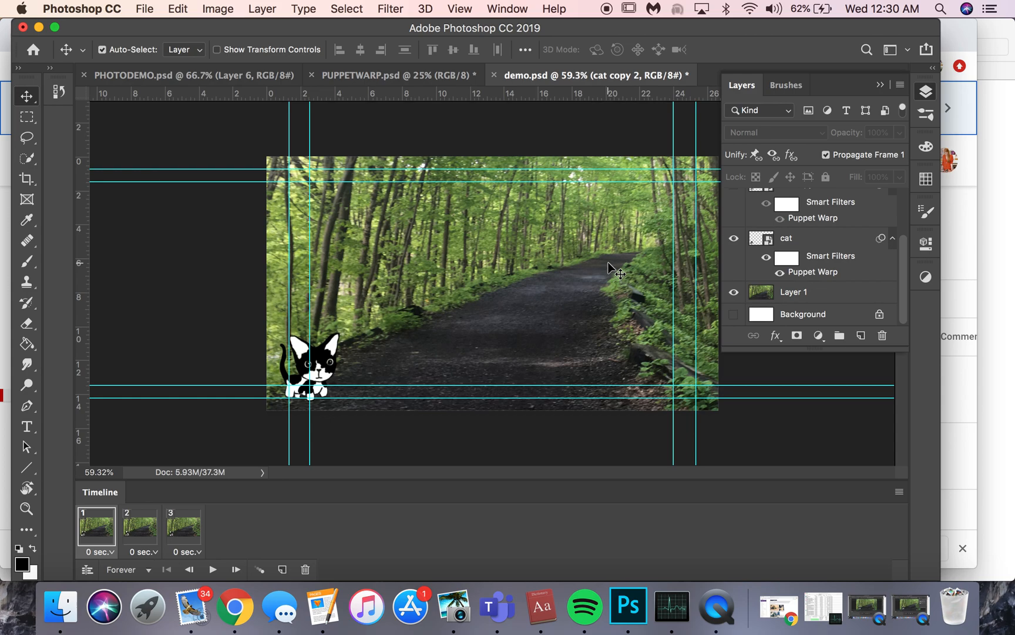
Switch to the PUPPETWARP.psd document, play its cat animation from the first frame, and stop it.
left_click(401, 73)
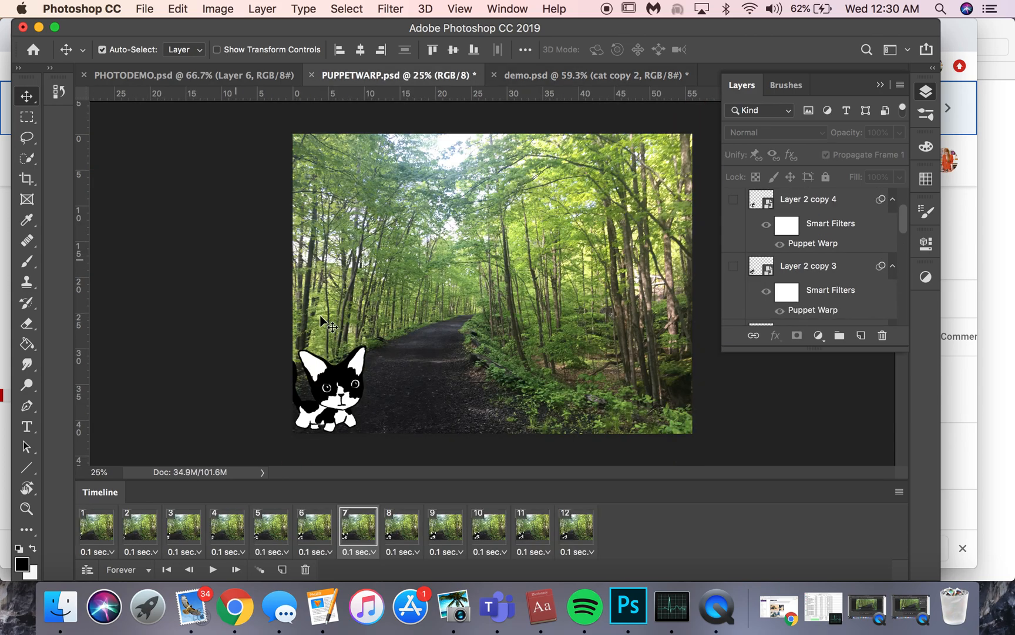
left_click(107, 538)
left_click(214, 571)
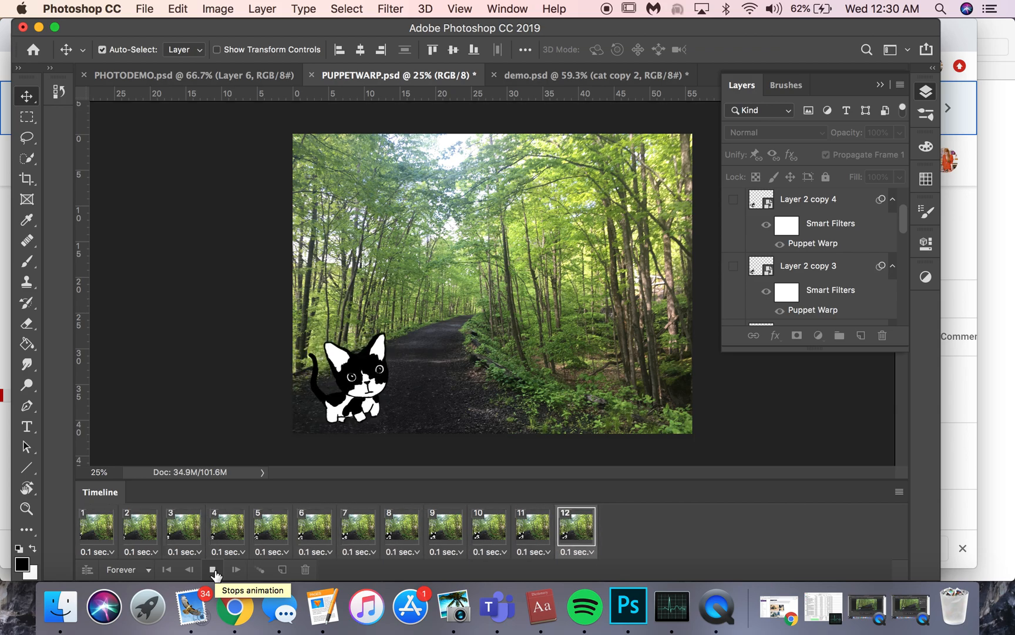
left_click(213, 571)
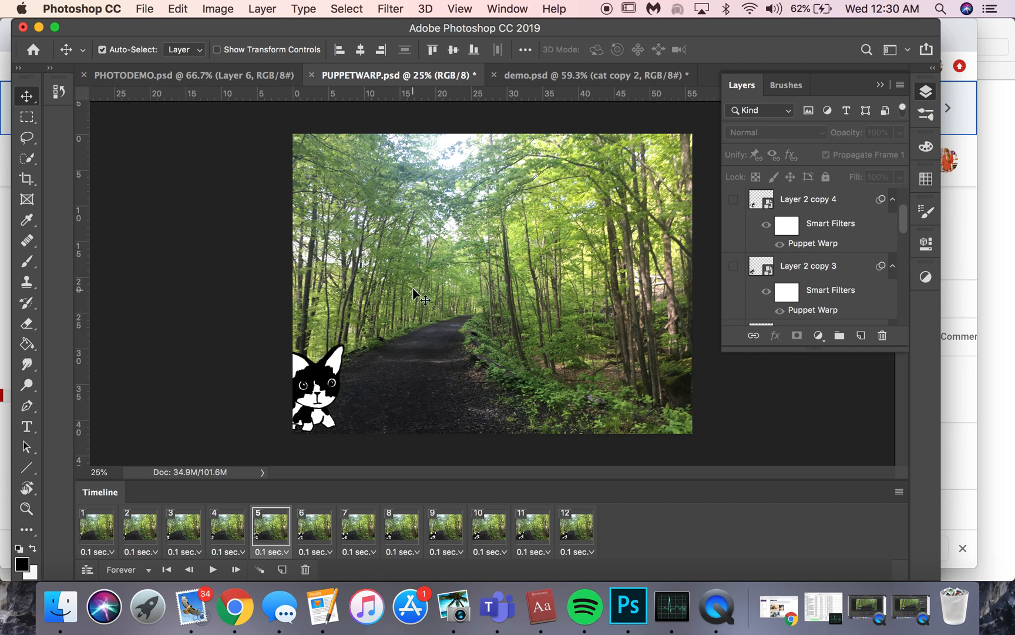